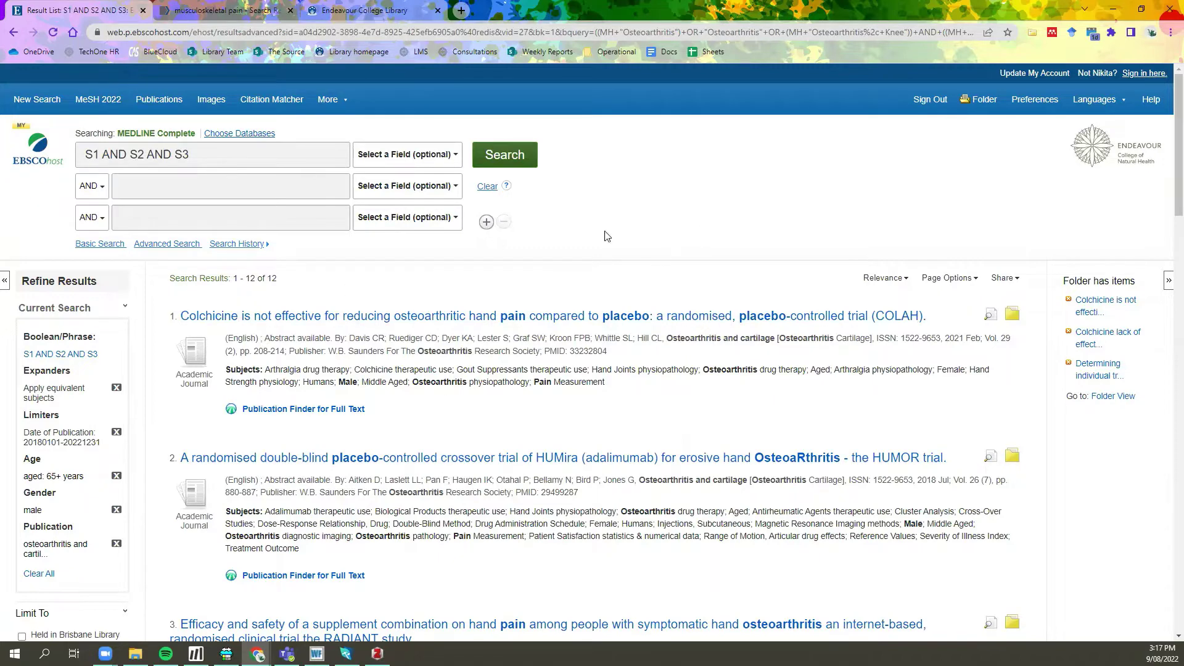
- Open the Share and folder options for the 12 MEDLINE Complete results of S1 AND S2 AND S3
click(1011, 283)
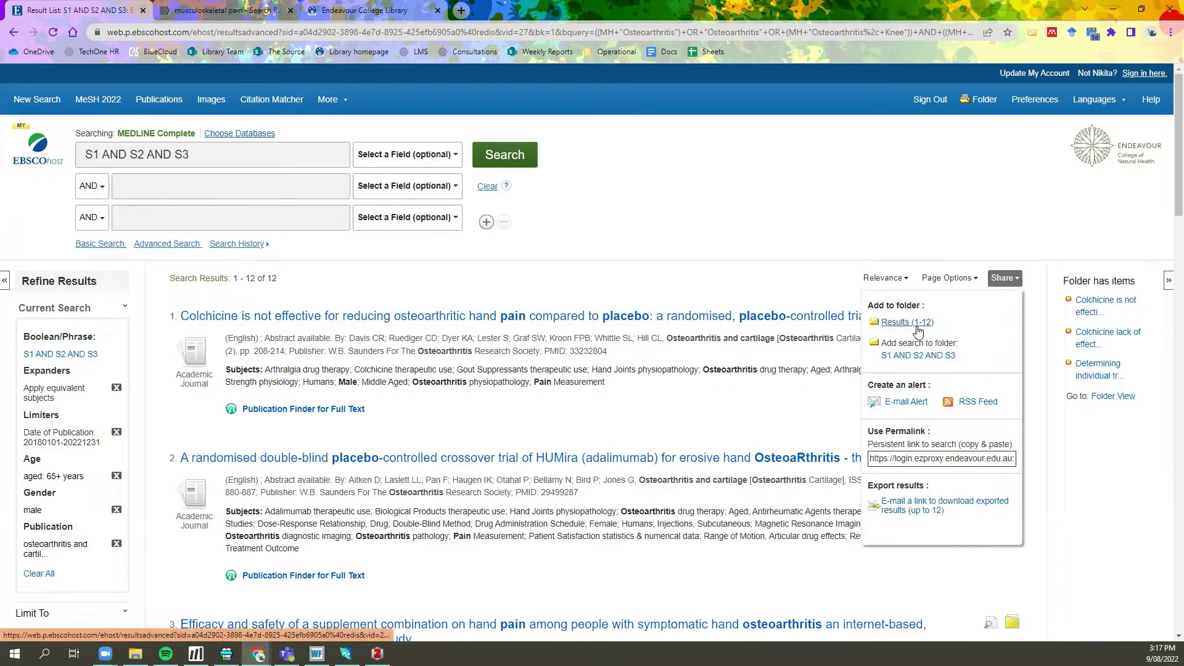
- Add Results (1-12) to the NMDA321 folder and open the Folder page
mouse_move(918, 331)
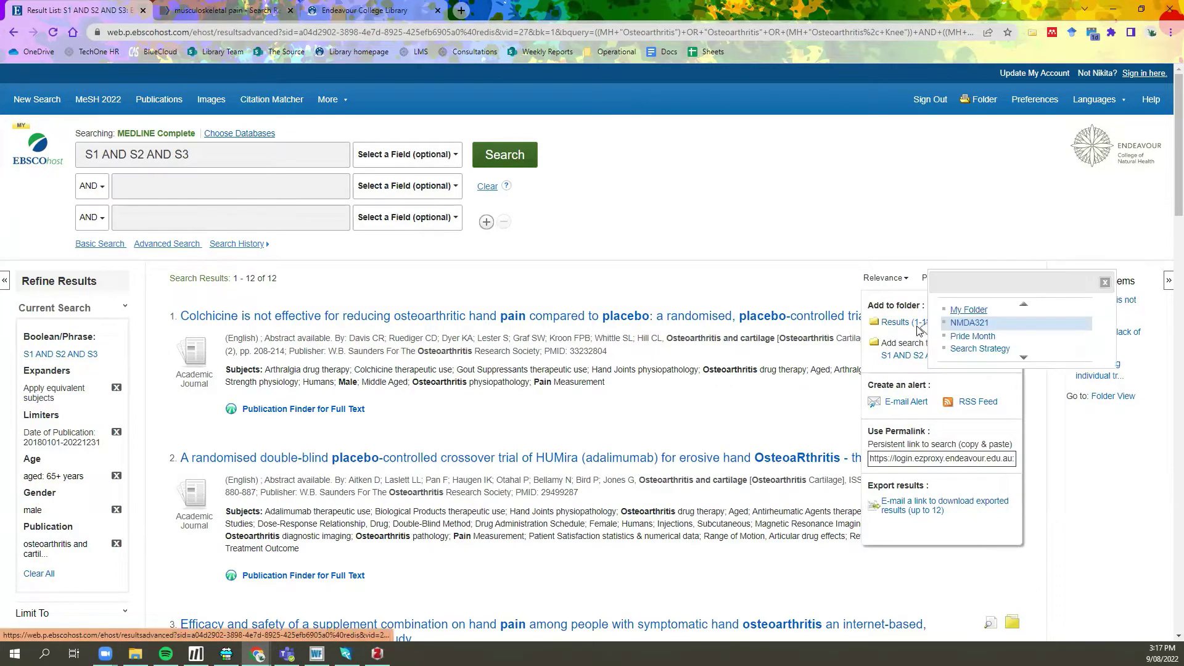
click(962, 324)
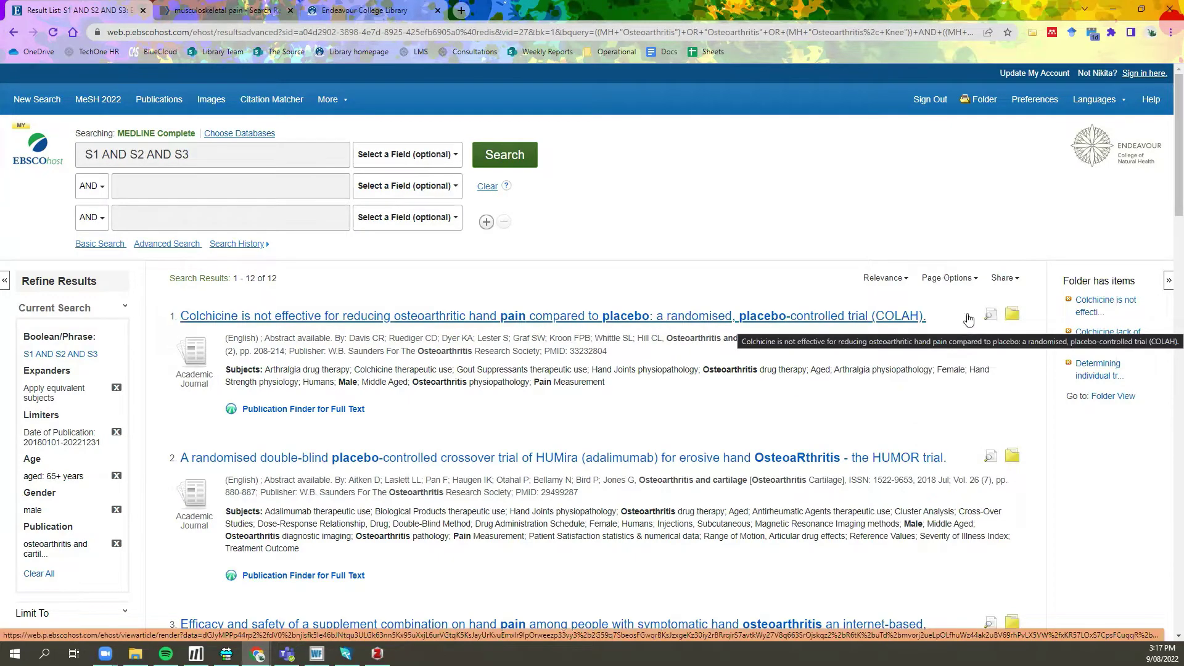
click(984, 101)
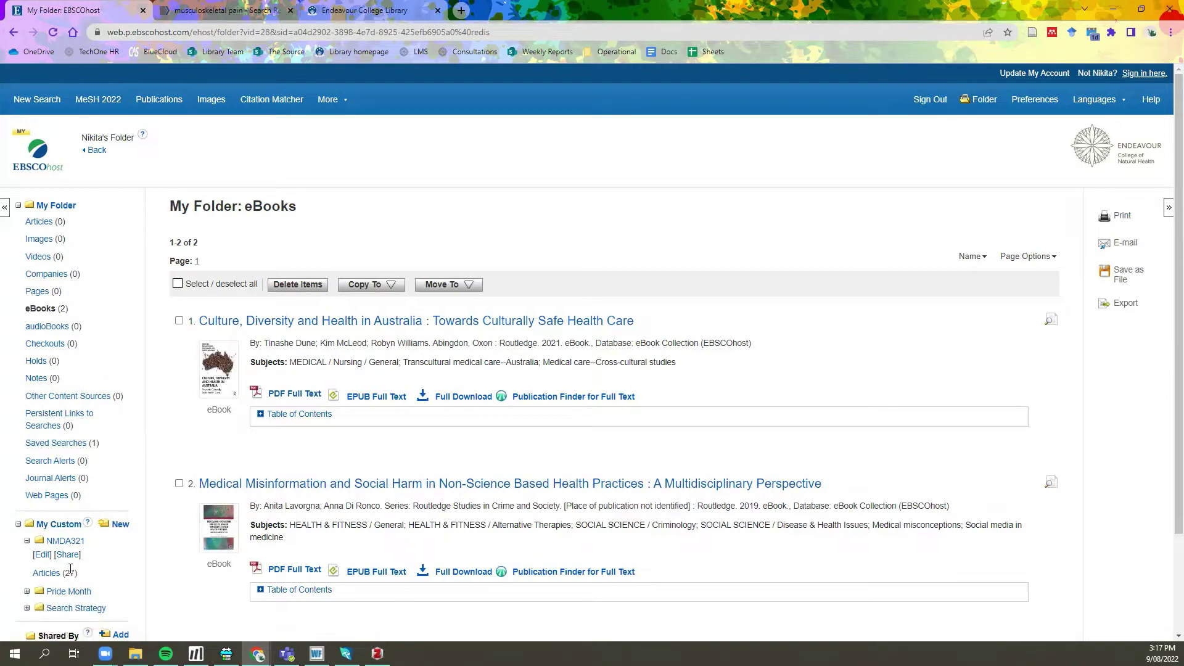
- Select all 27 articles under NMDA321 and bring up the Export Manager
click(46, 574)
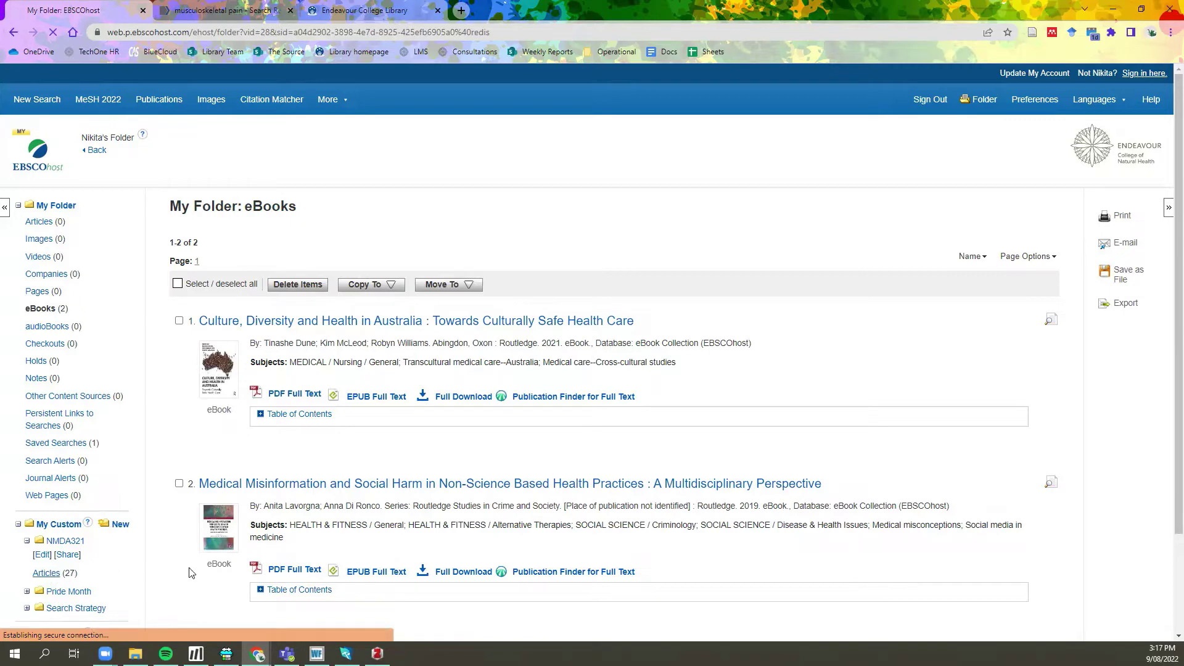
click(178, 284)
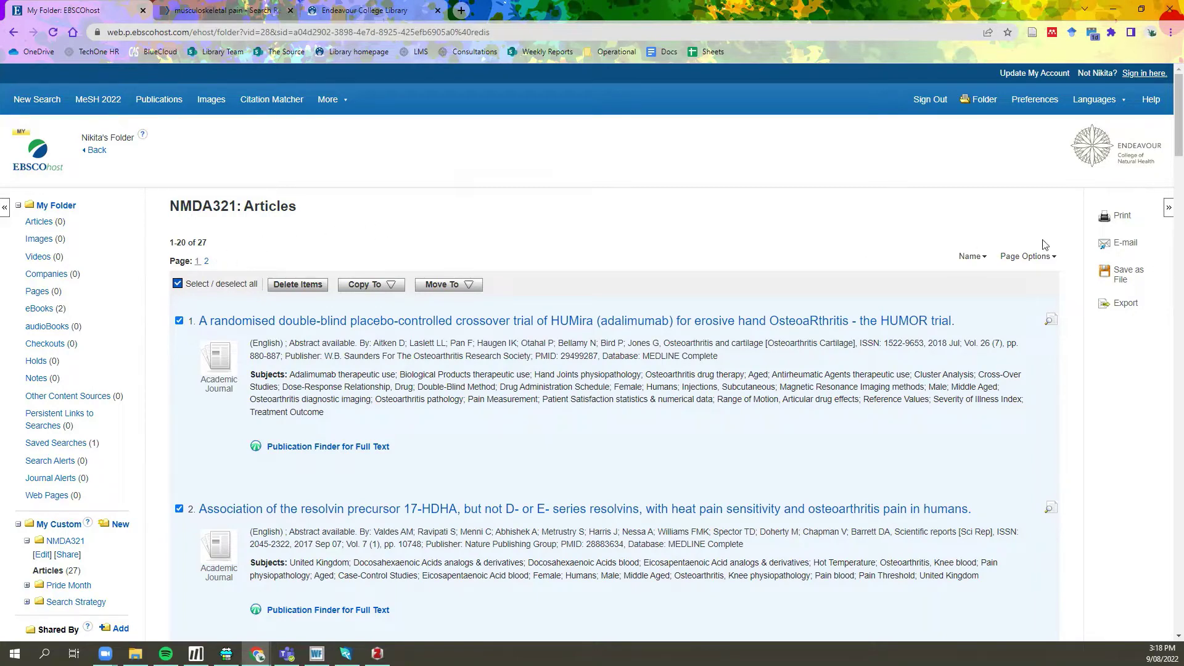
click(1121, 309)
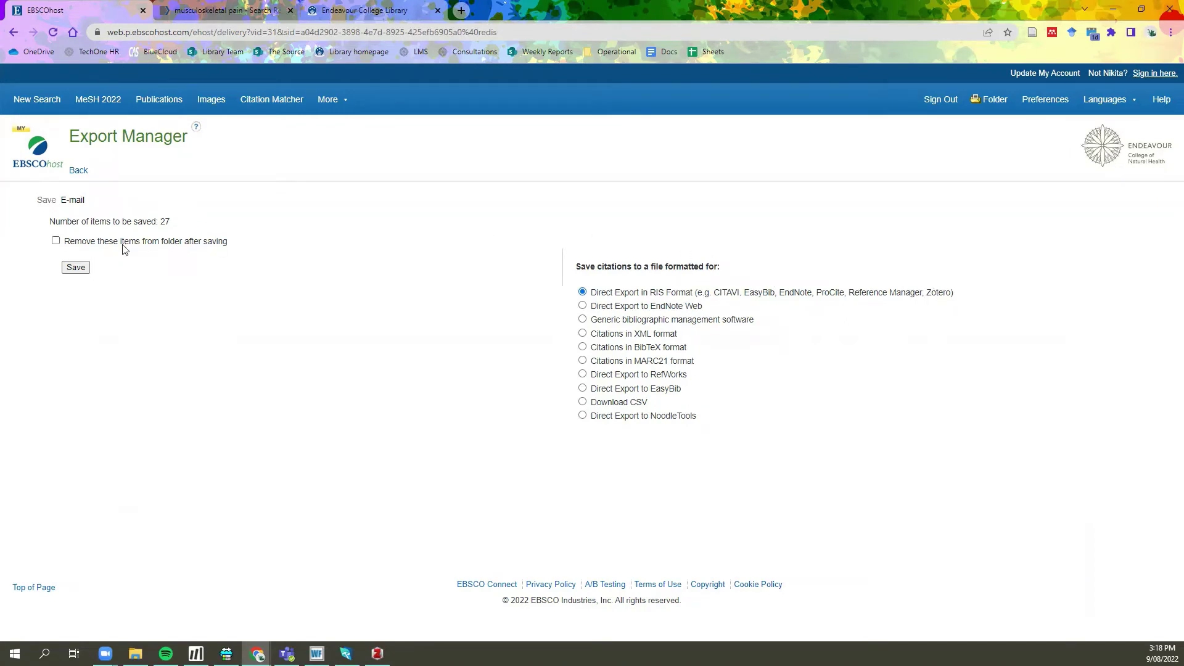
- Save the 27 citations as Direct Export in RIS Format and raise Zotero's My Library (437 items)
click(76, 269)
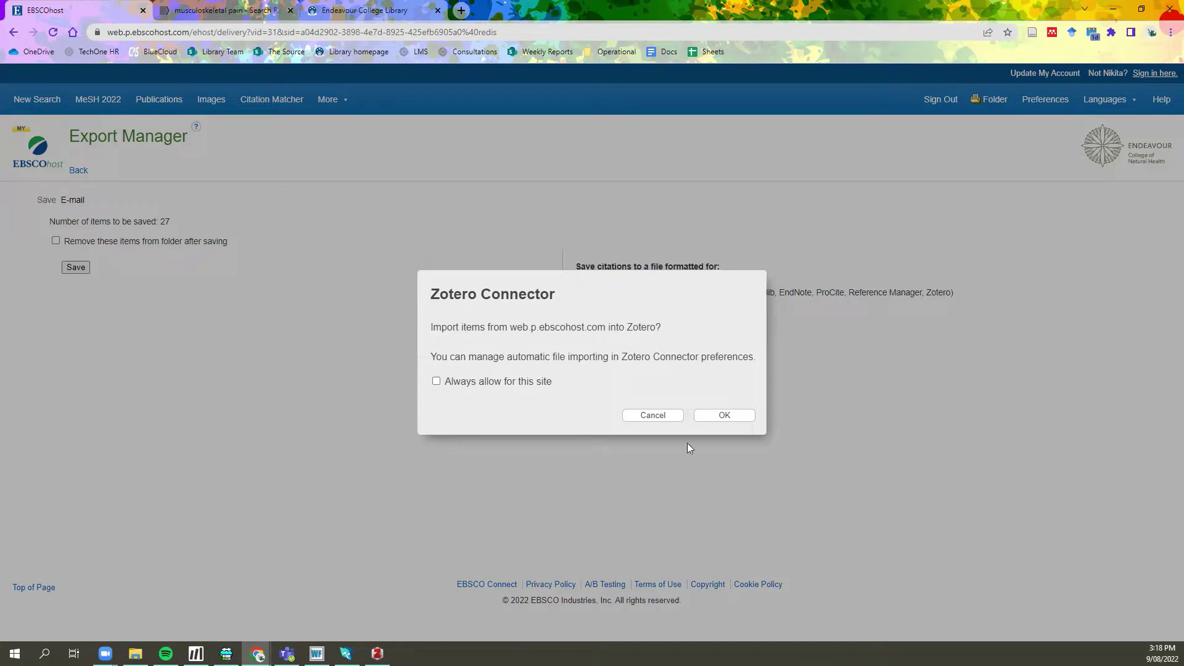
mouse_move(377, 654)
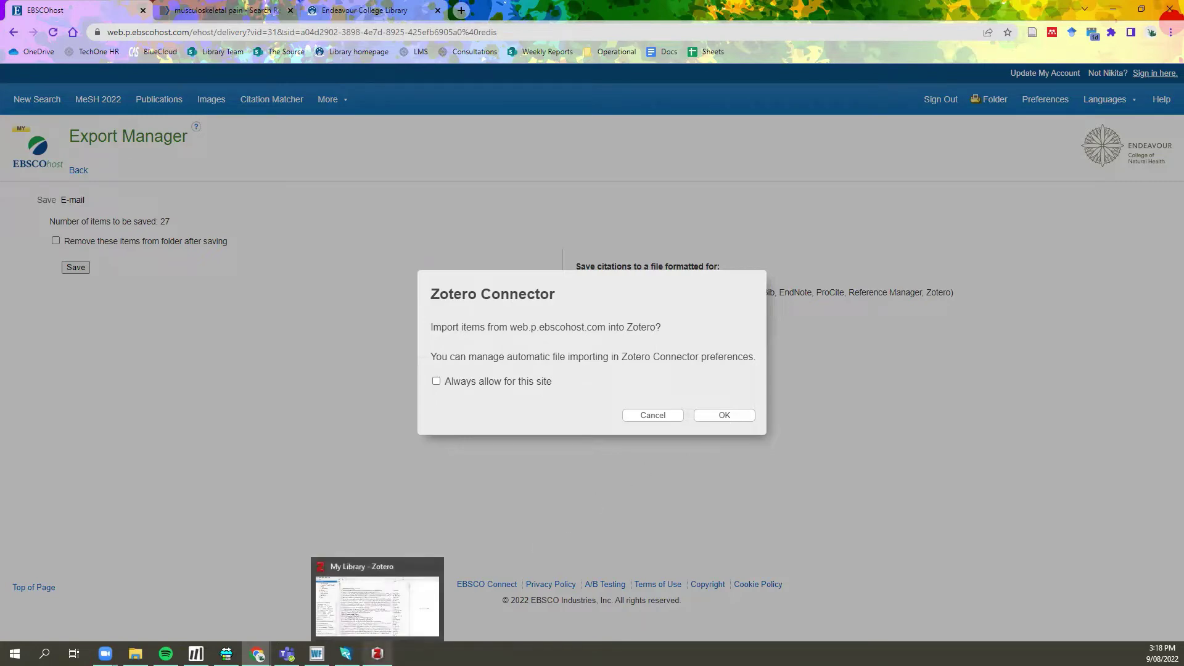
click(378, 617)
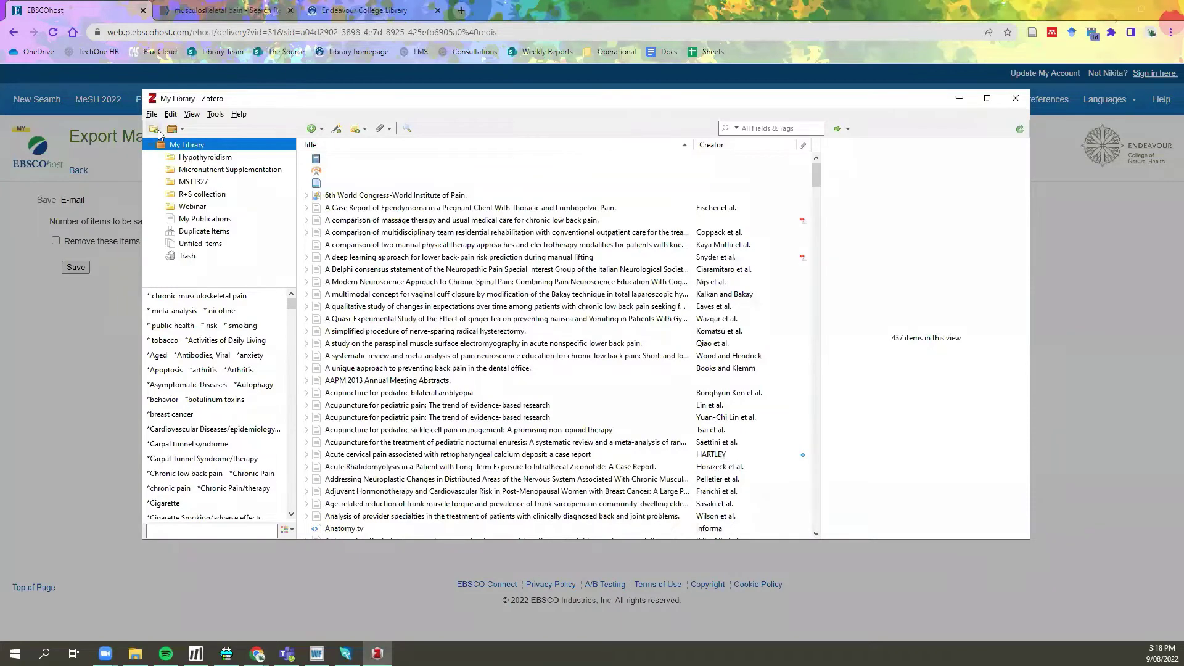
- Create the Zotero collection 'EBSCO Search NMDA321' and approve the Connector import into it
click(154, 129)
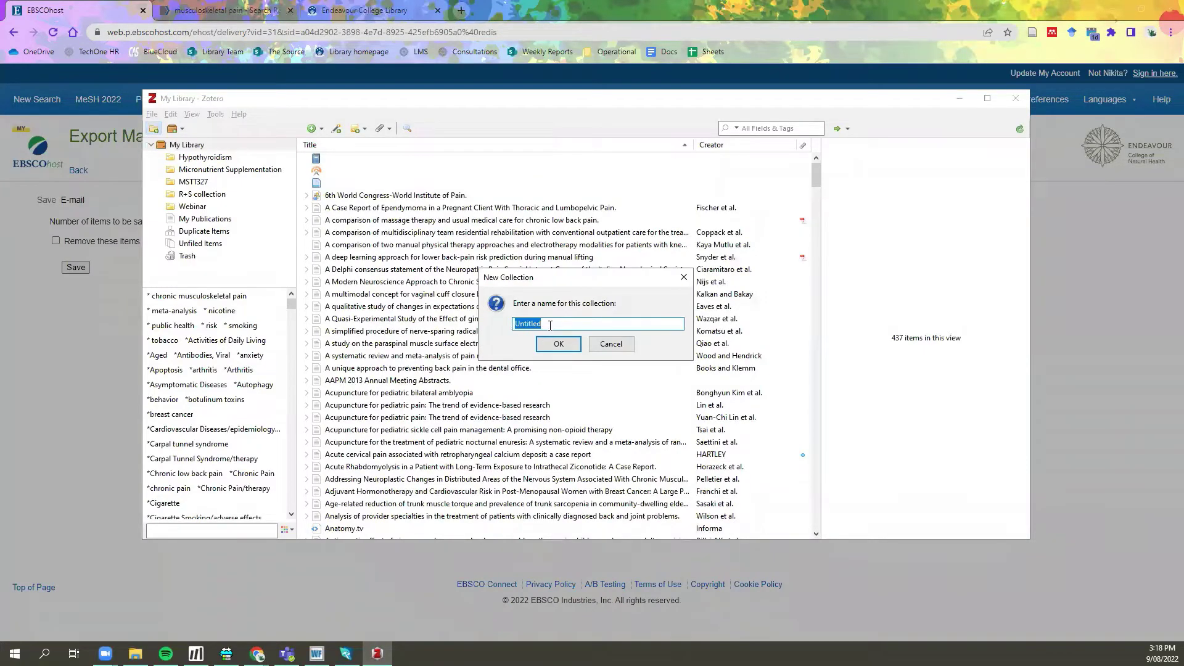
text(EBSCO Search NMDA321)
click(559, 344)
click(959, 98)
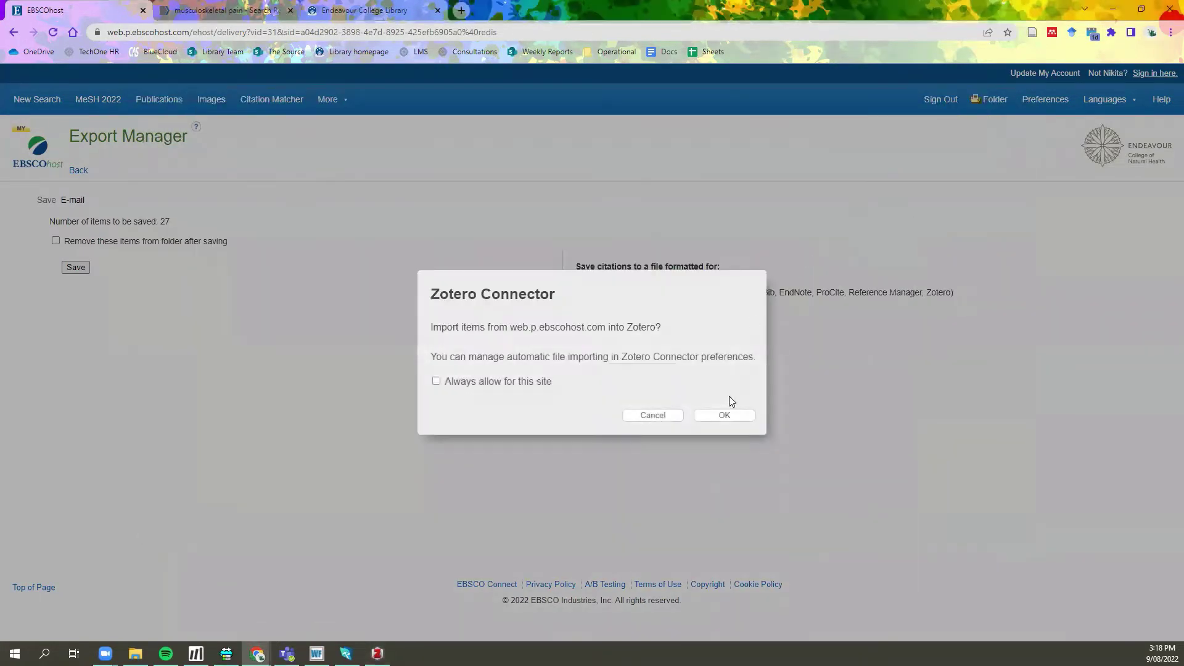
click(724, 416)
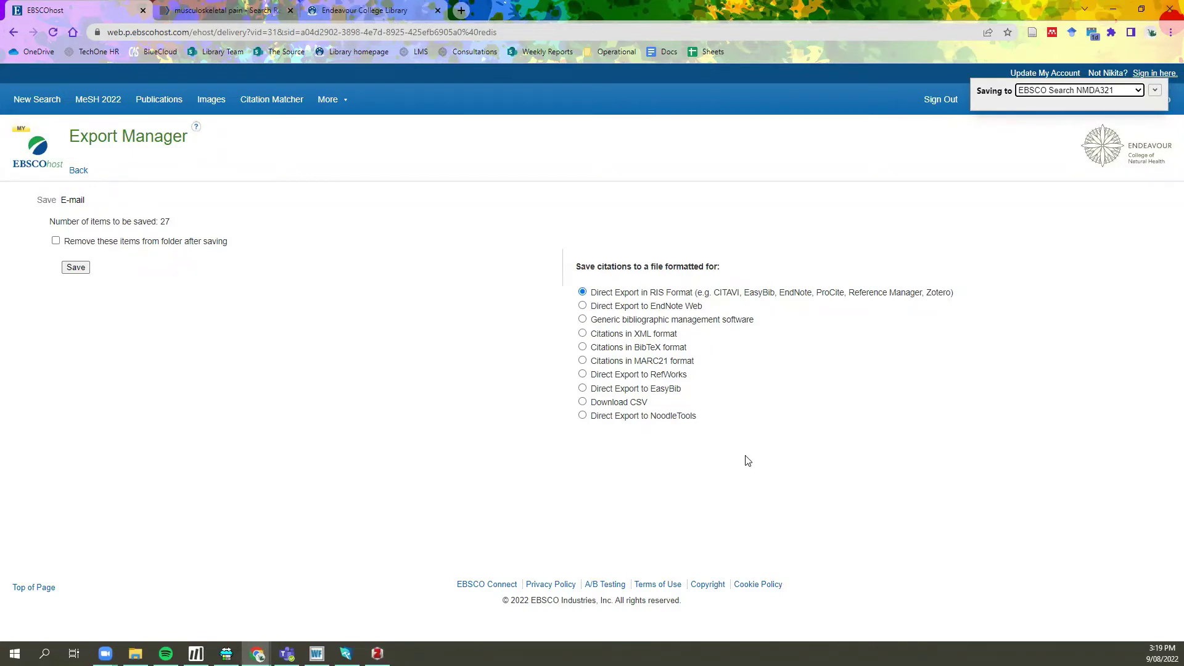
- Re-save the RIS export, cancel the Connector prompt, and open the downloaded delivery (1).ris in Zotero
click(83, 269)
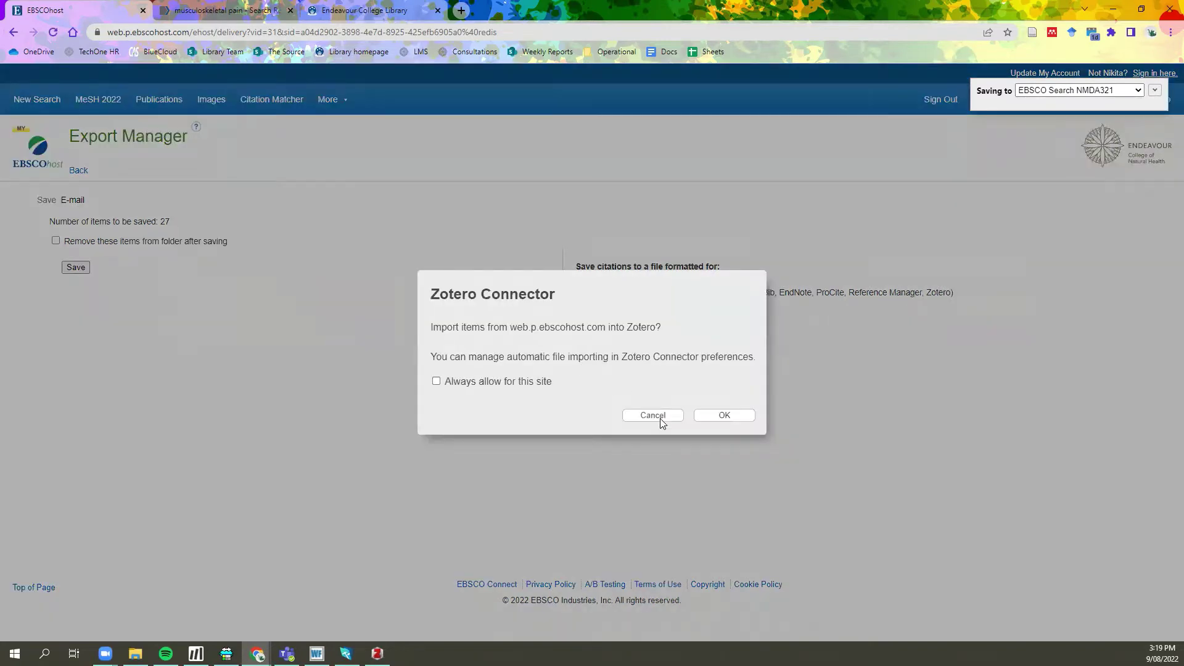
click(659, 421)
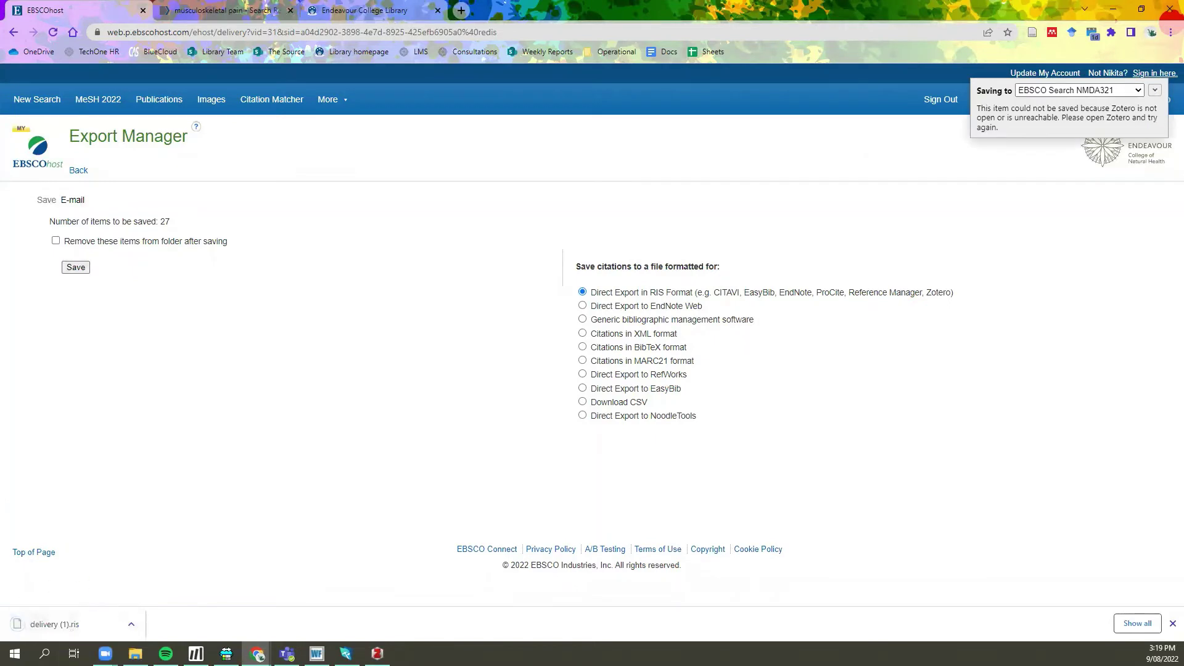
click(117, 622)
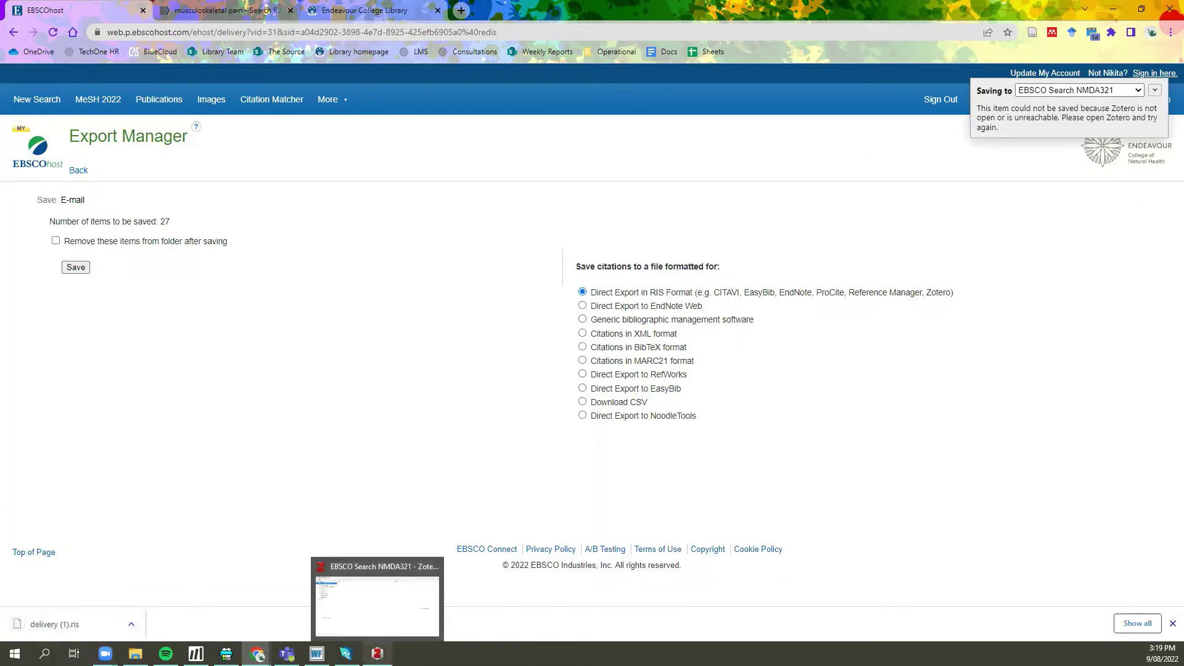
click(378, 634)
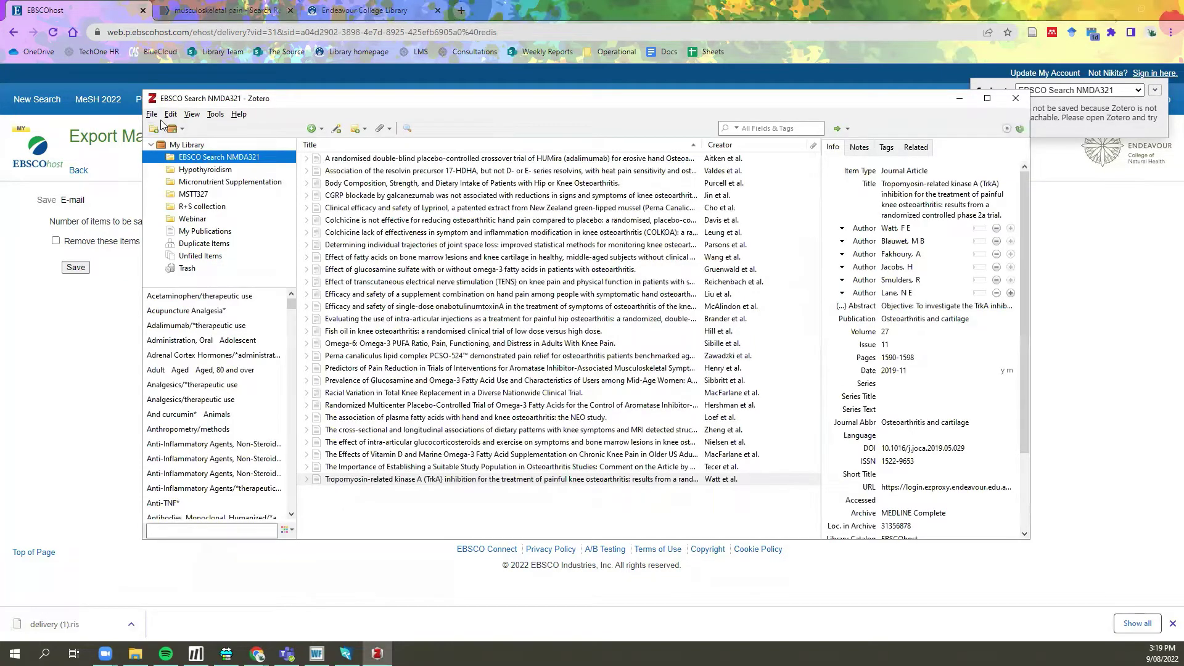
- Import delivery (1).ris from file into a new 'delivery (1)' collection, bringing in 27 items
click(150, 117)
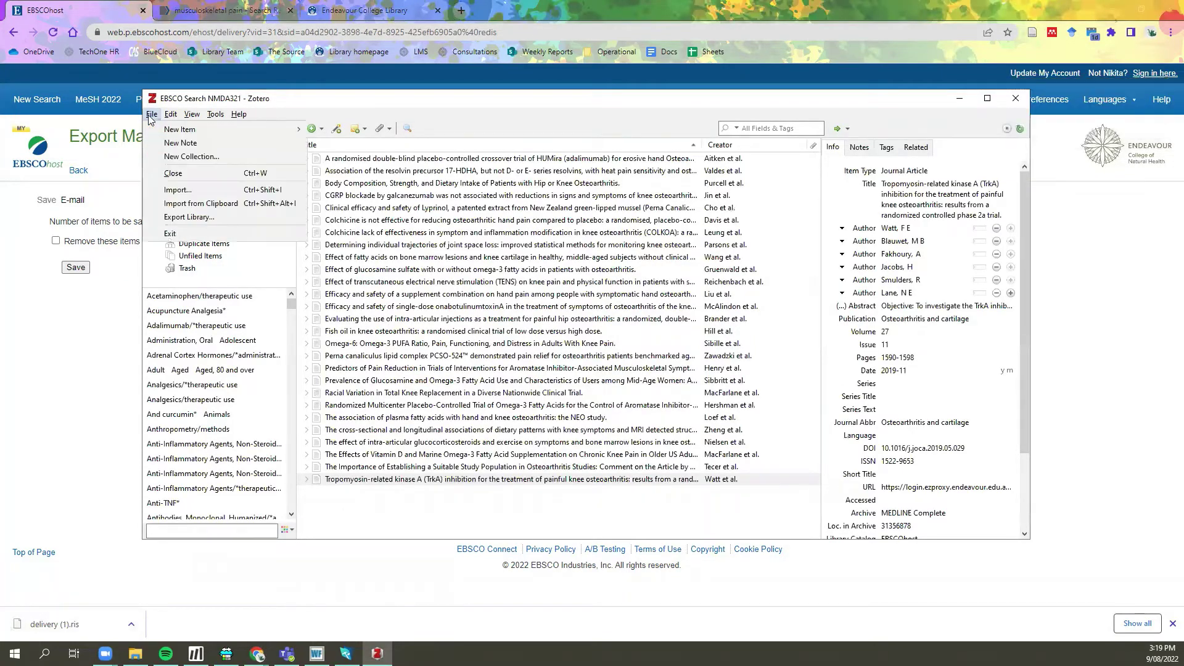
click(175, 191)
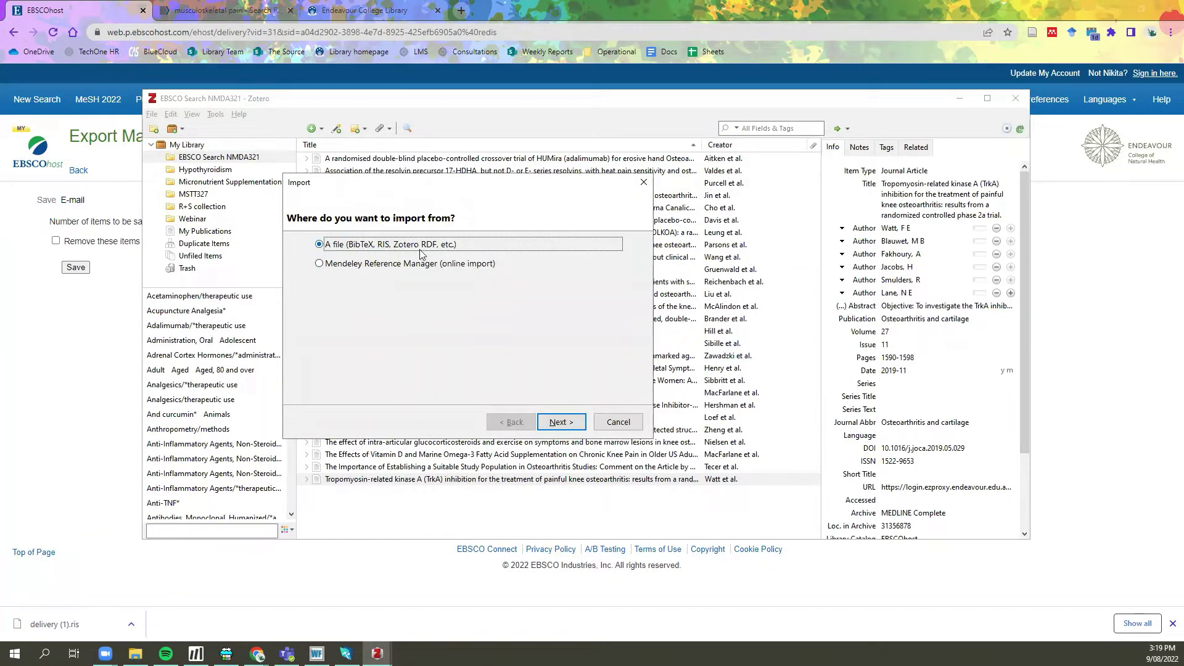
click(545, 419)
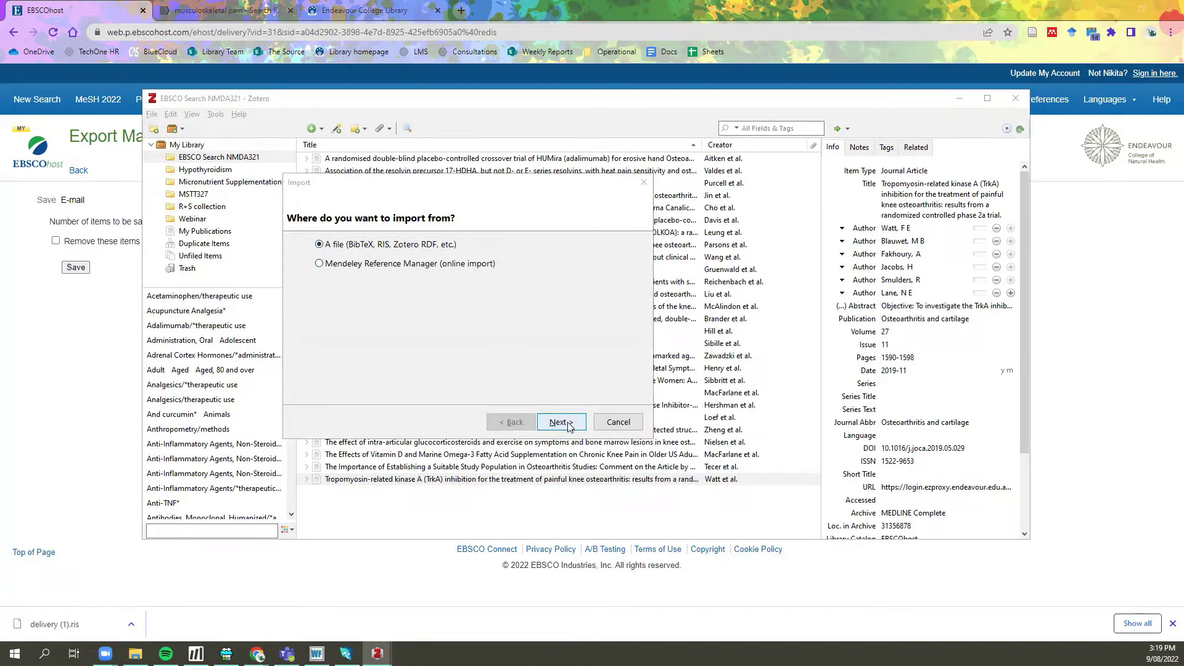
click(426, 321)
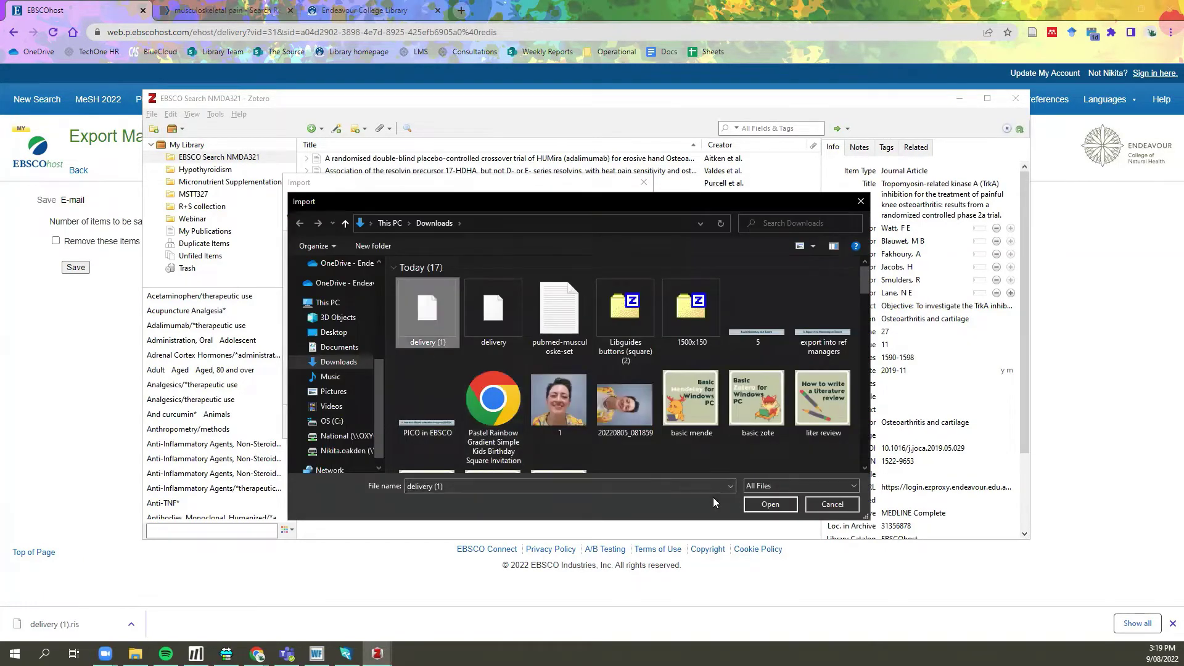
click(790, 506)
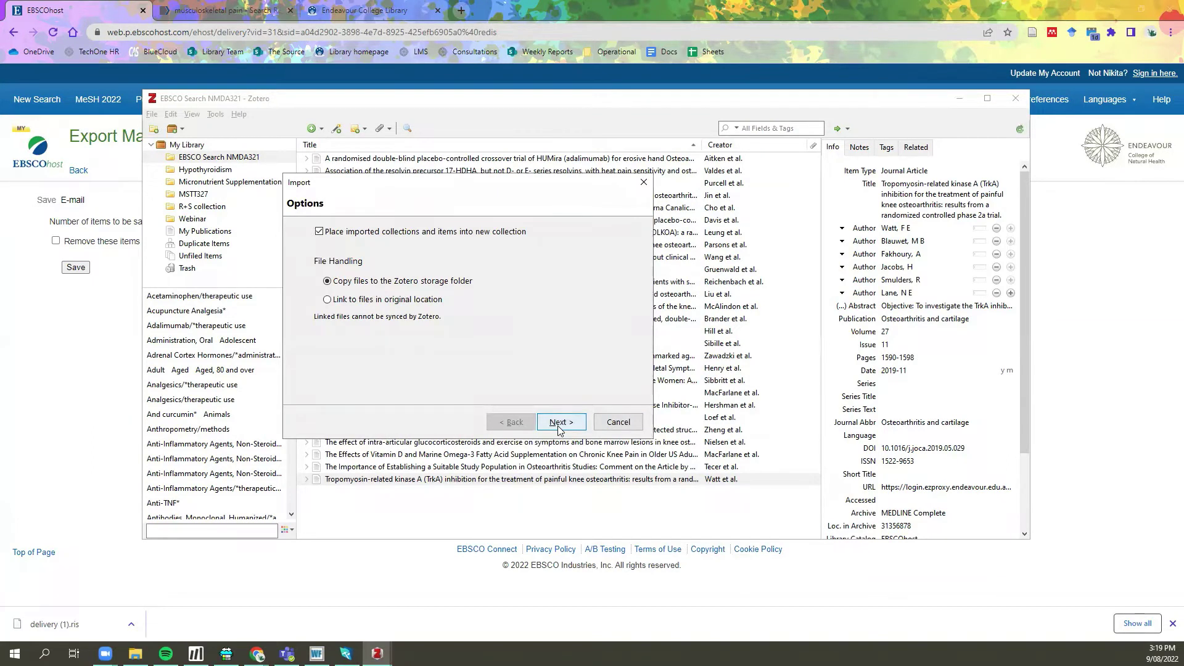
click(558, 425)
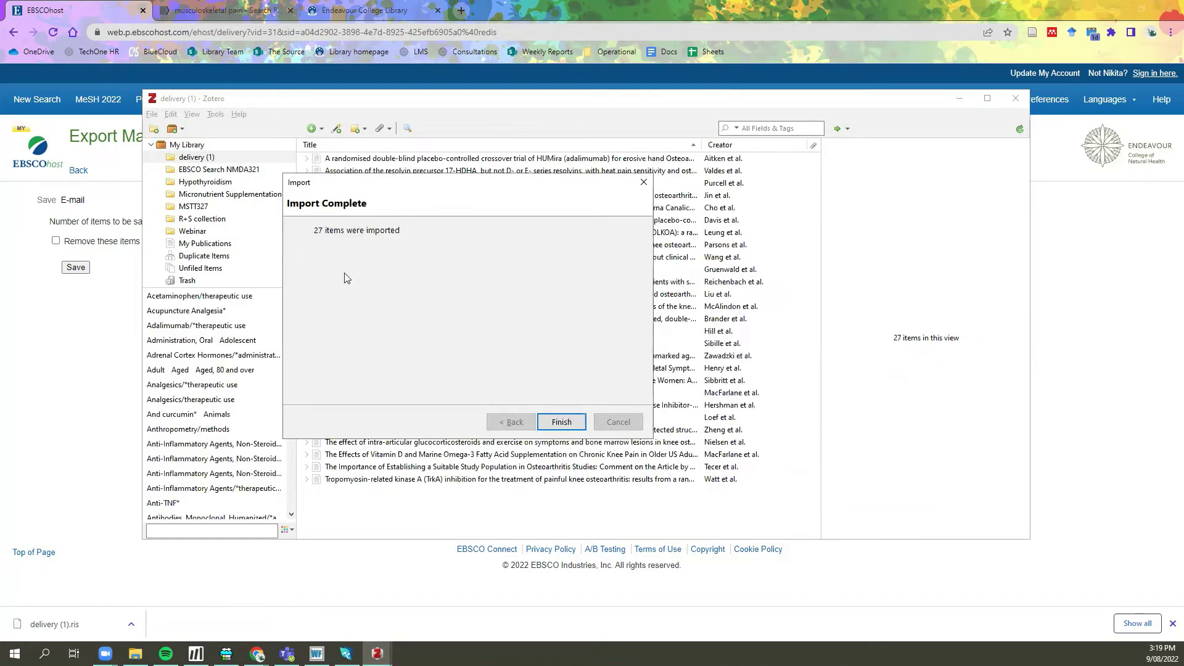
click(582, 423)
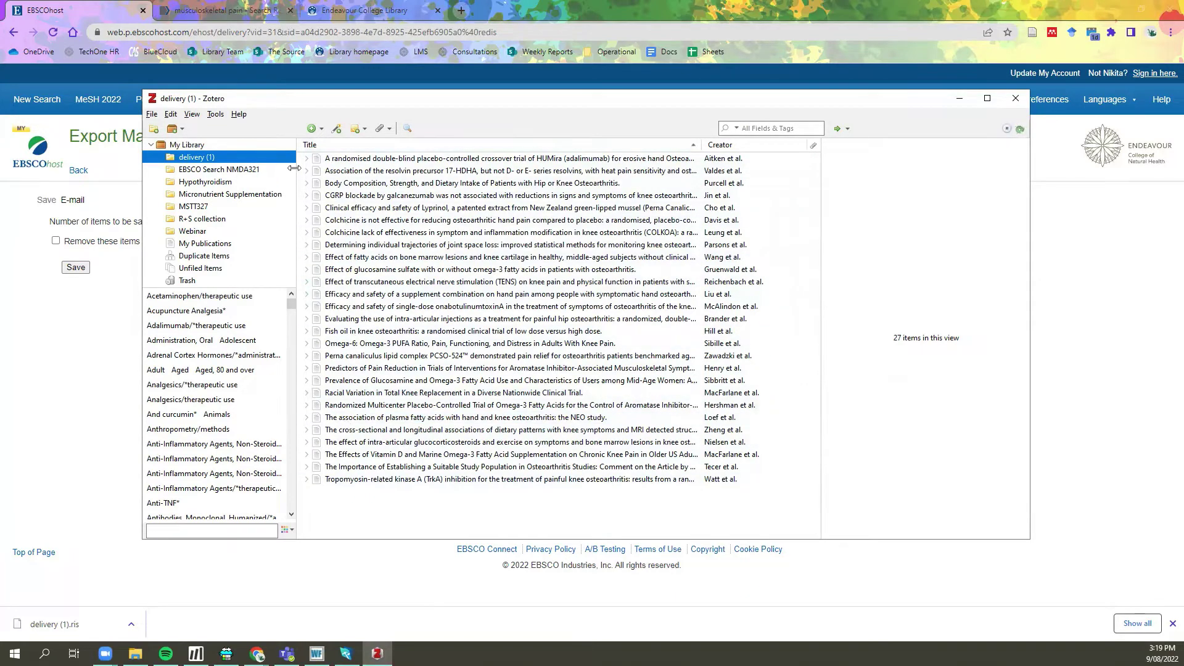
- Select all 27 items in delivery (1) and drag them into EBSCO Search NMDA321
click(354, 159)
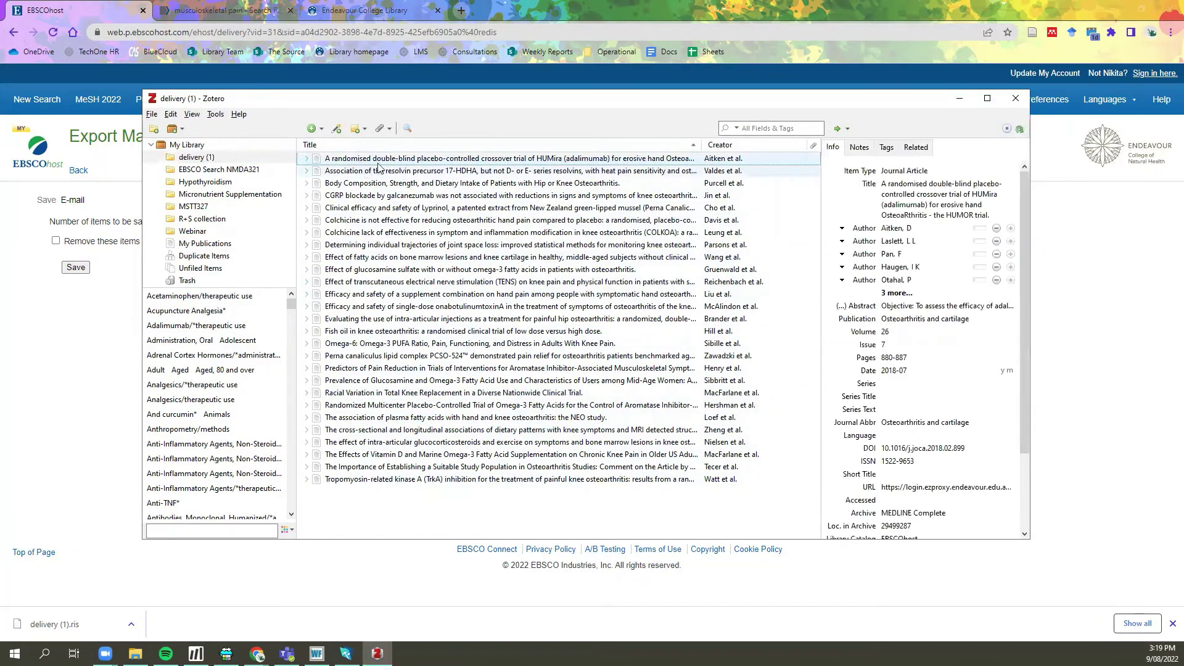
shift+click(449, 171)
shift+click(448, 183)
shift+click(446, 195)
shift+click(445, 208)
shift+click(446, 220)
shift+click(447, 232)
shift+click(446, 245)
shift+click(446, 257)
shift+click(445, 270)
shift+click(445, 282)
shift+click(444, 295)
shift+click(443, 306)
shift+click(441, 319)
shift+click(440, 331)
shift+click(440, 343)
shift+click(440, 356)
shift+click(441, 369)
shift+click(440, 380)
shift+click(439, 393)
shift+click(438, 405)
shift+click(438, 417)
shift+click(438, 430)
shift+click(437, 442)
shift+click(436, 455)
shift+click(435, 467)
shift+click(434, 479)
drag(356, 188, 232, 173)
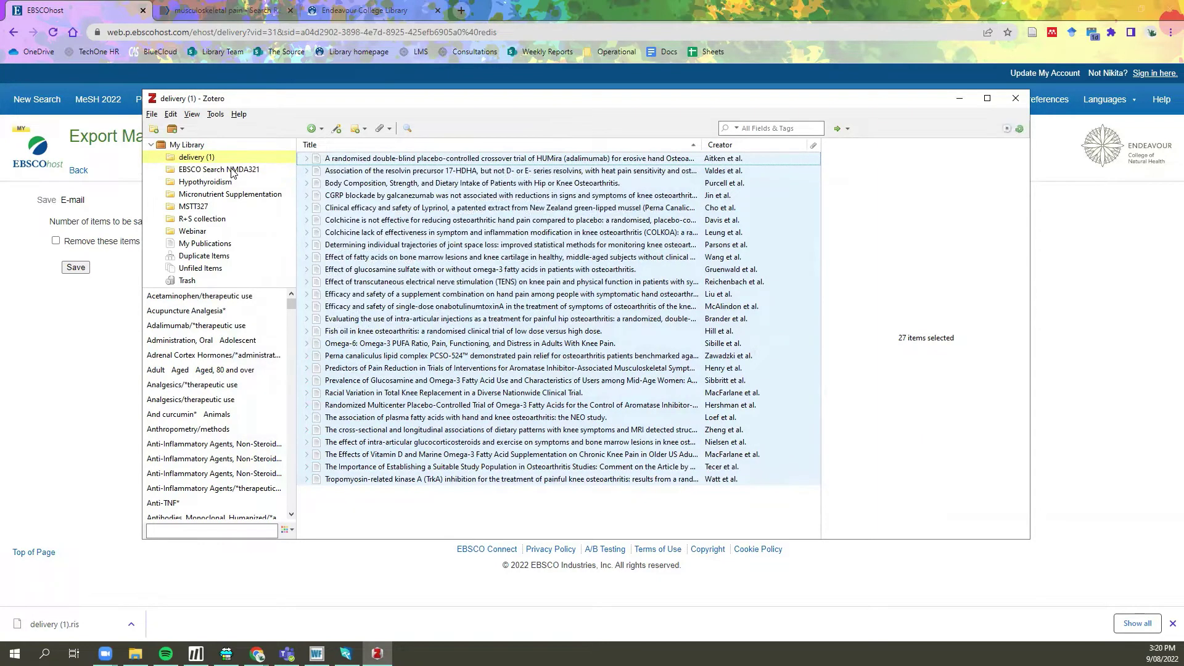
- Confirm EBSCO Search NMDA321 now lists 54 items, then minimize Zotero
click(232, 173)
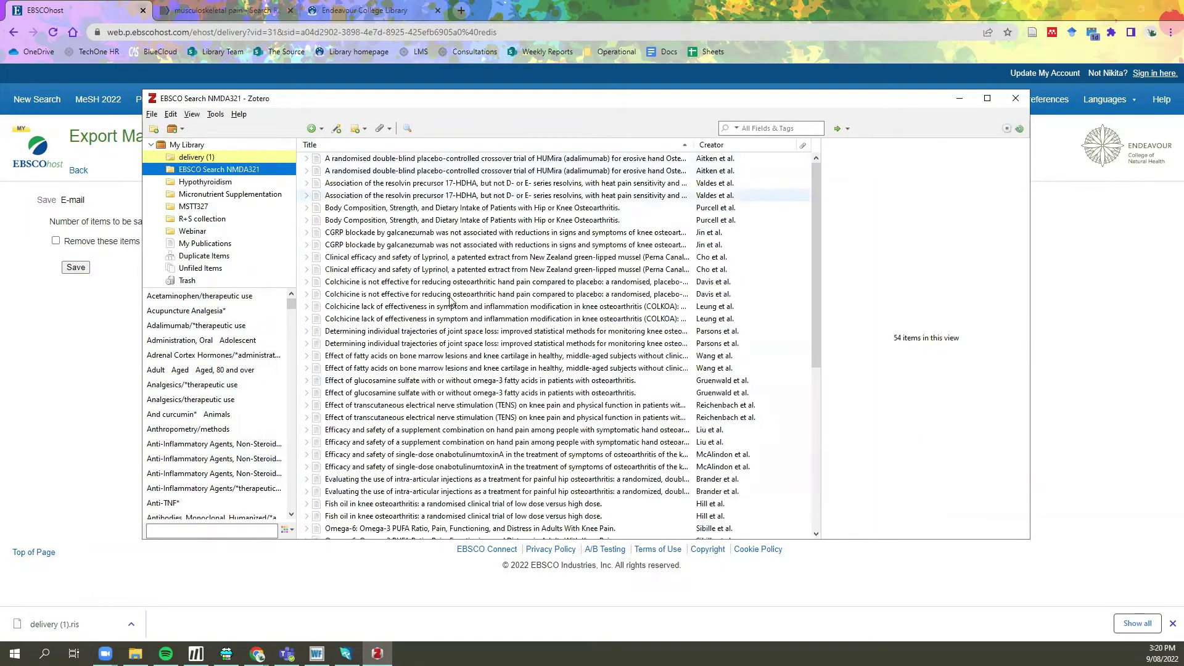
scroll(452, 327, down, 7)
scroll(359, 179, up, 7)
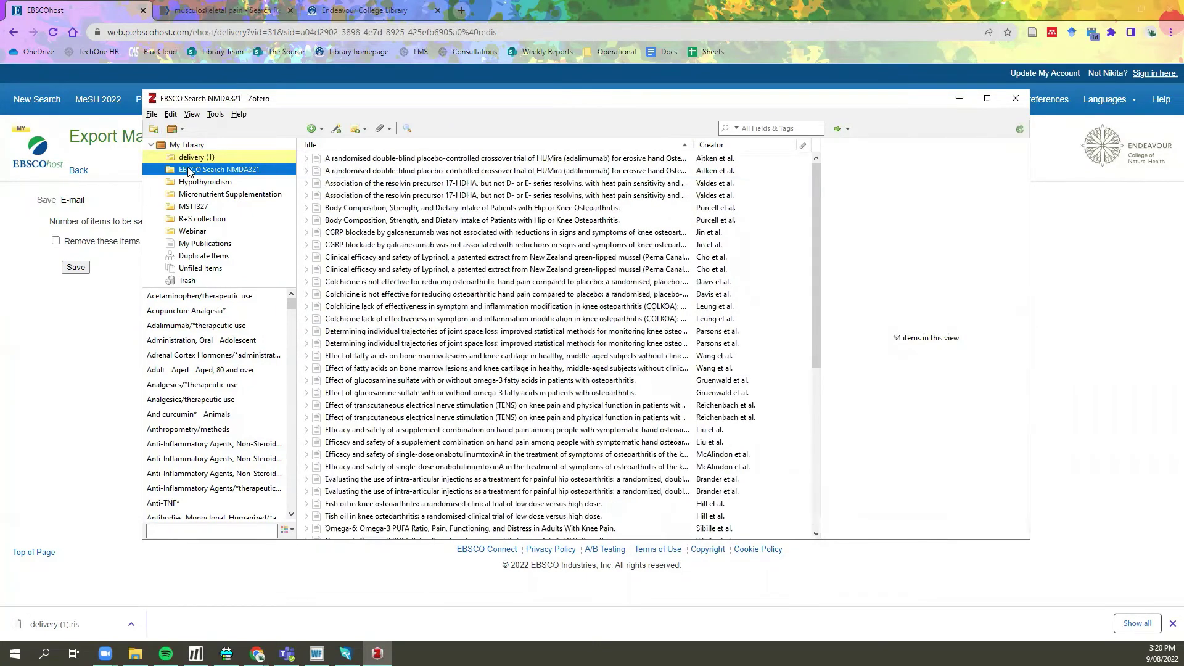
click(959, 99)
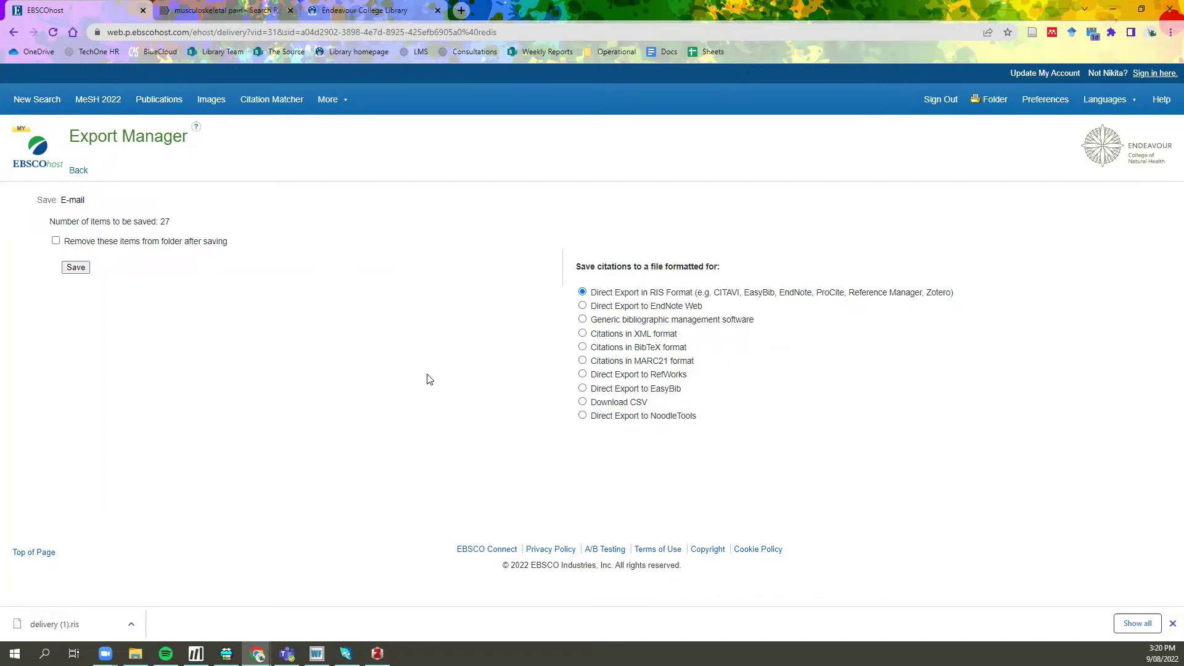
click(229, 13)
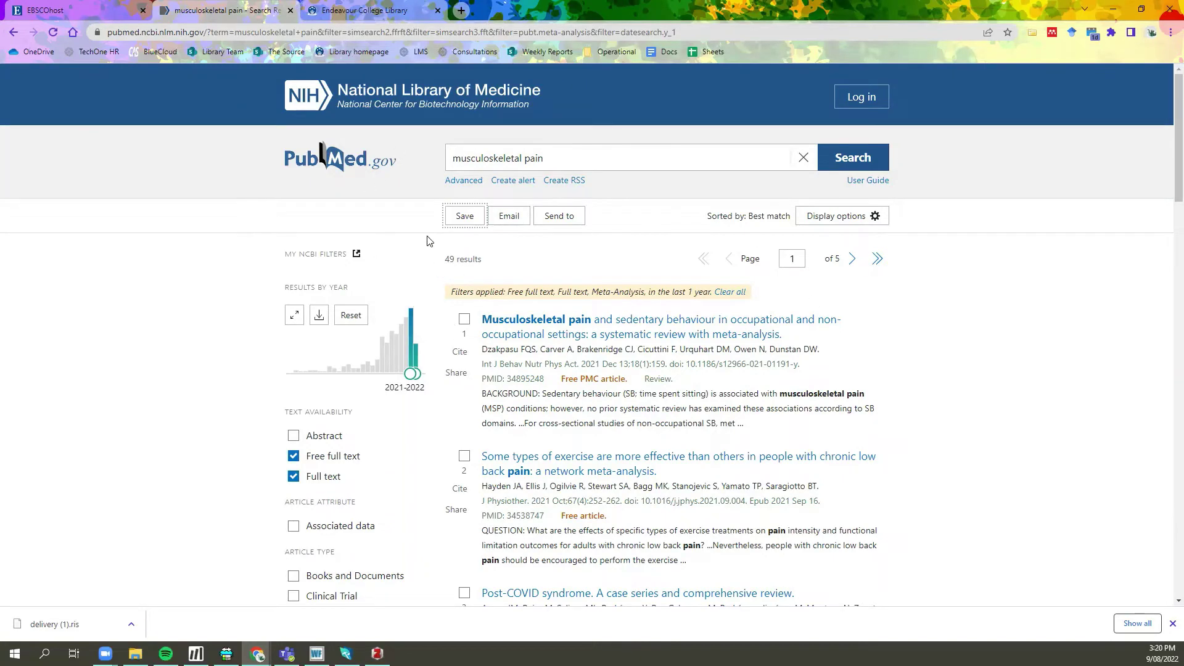
- Download all 49 'musculoskeletal pain' results as a PubMed-format pubmed-musculos….txt file
click(464, 217)
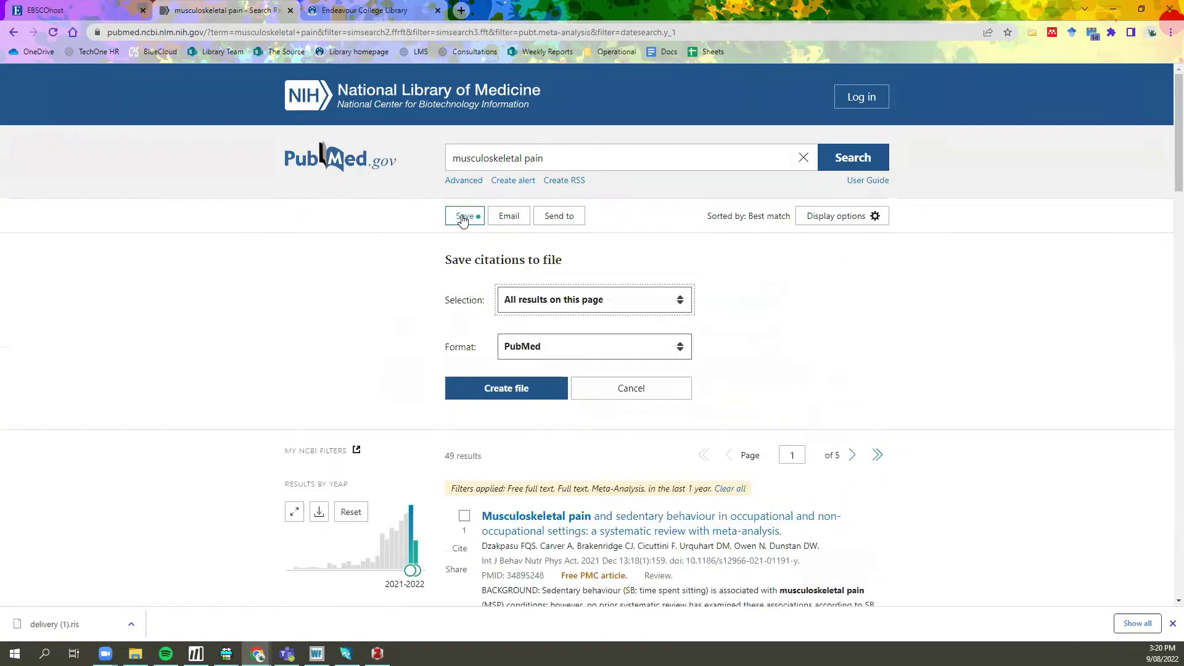
click(673, 350)
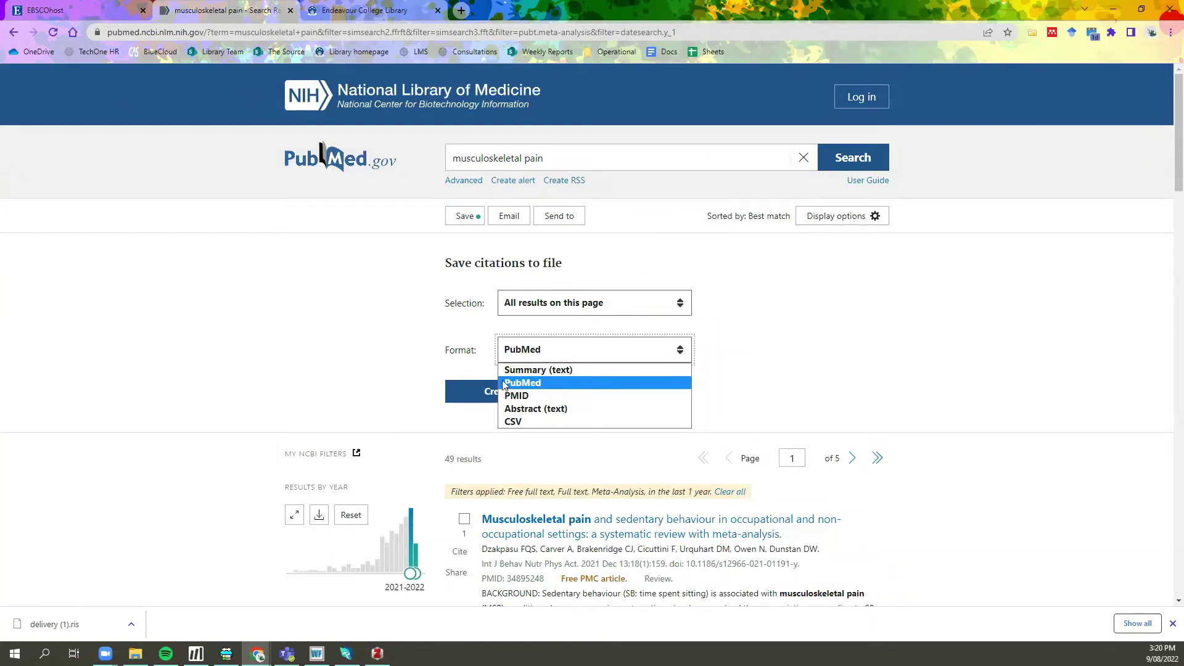
click(569, 383)
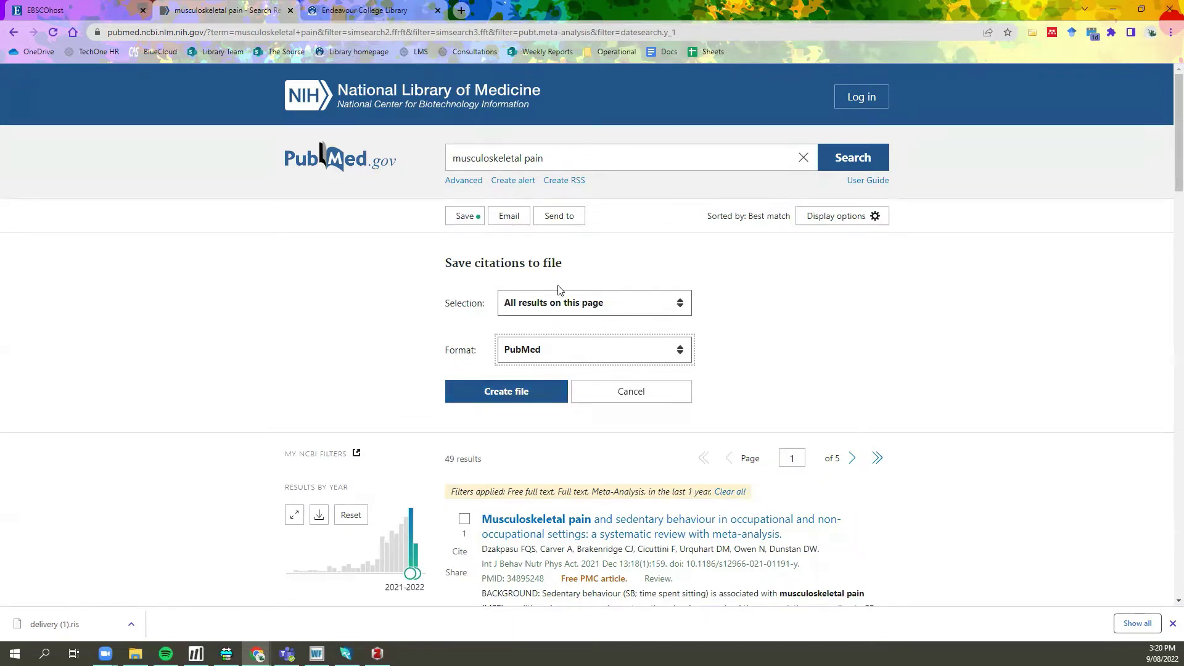
click(682, 306)
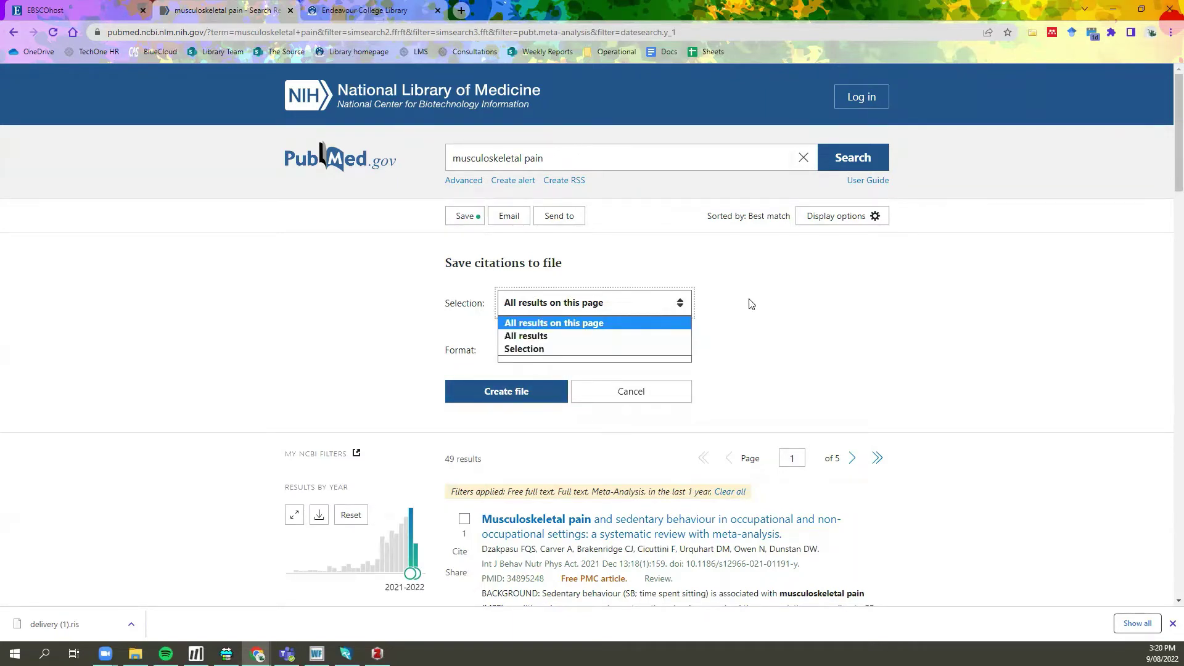
click(642, 341)
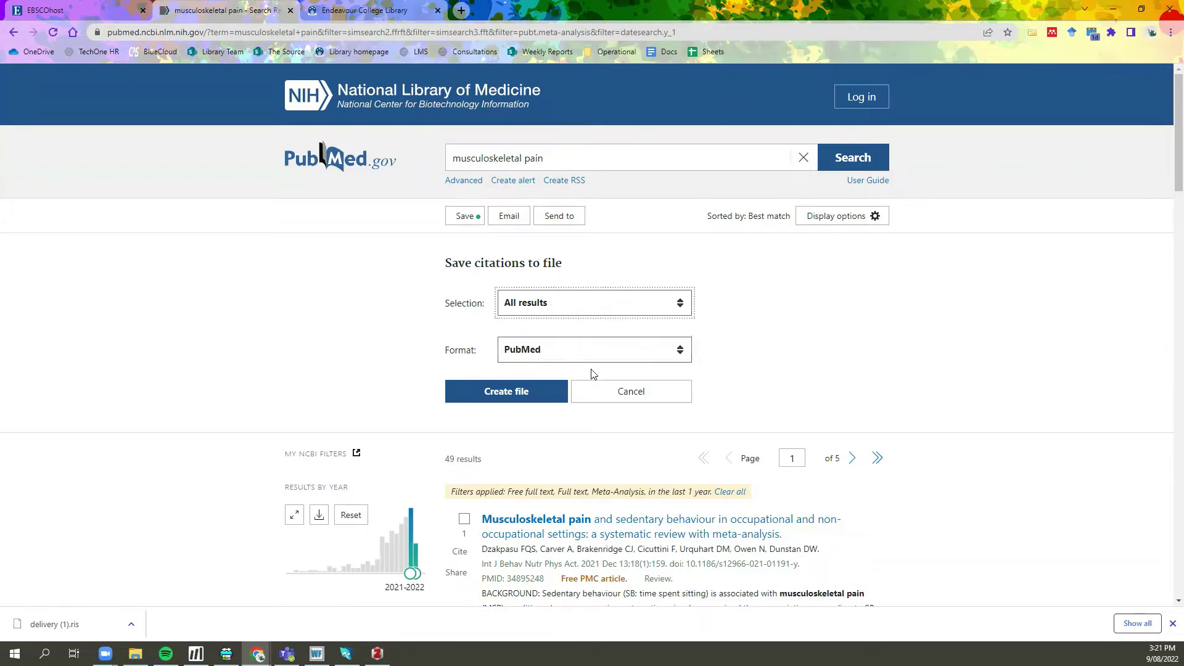
click(525, 400)
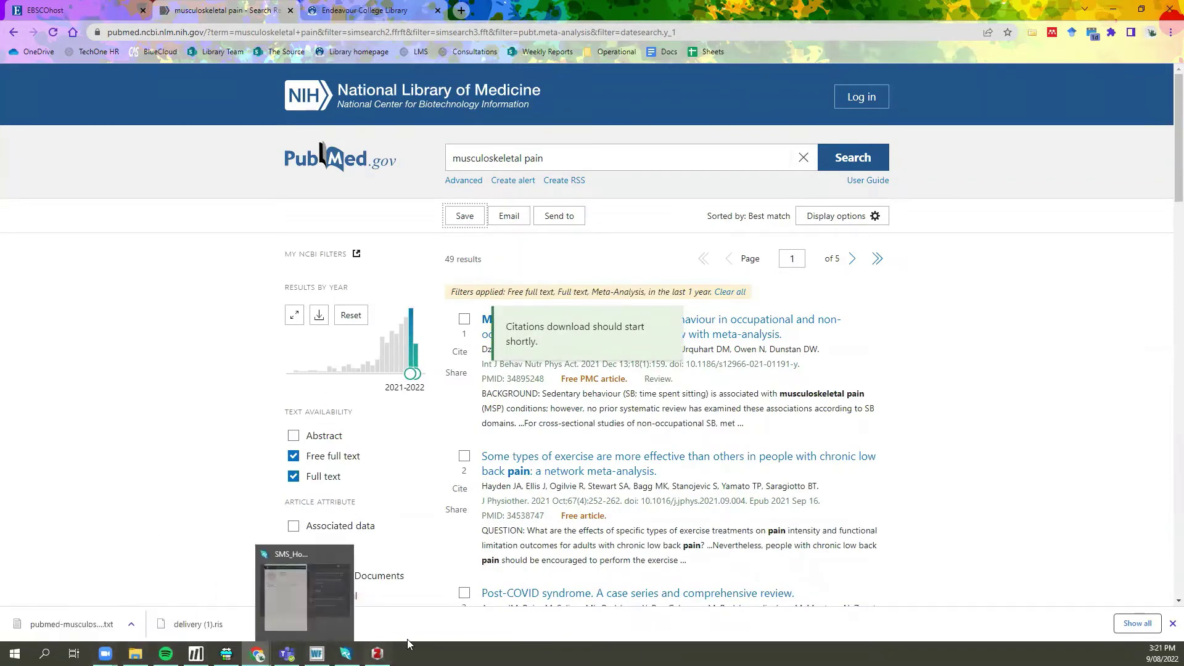
- Import pubmed-musculoske-set (1) from Downloads into a new same-named collection of 49 items
click(378, 653)
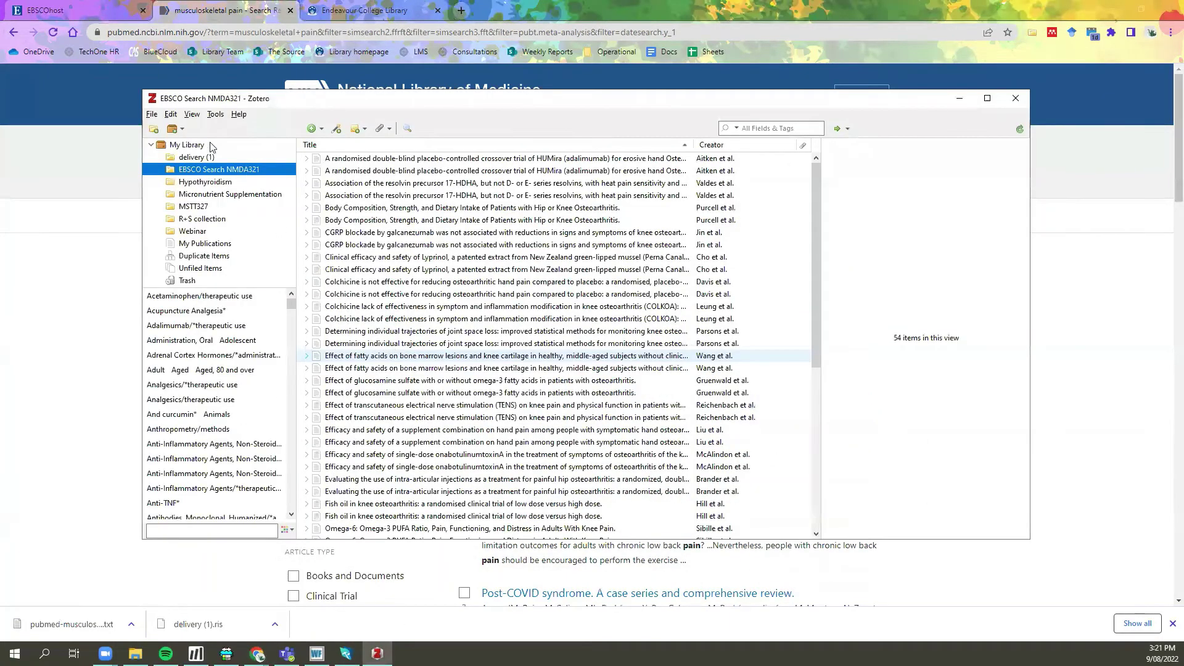
click(156, 117)
click(173, 191)
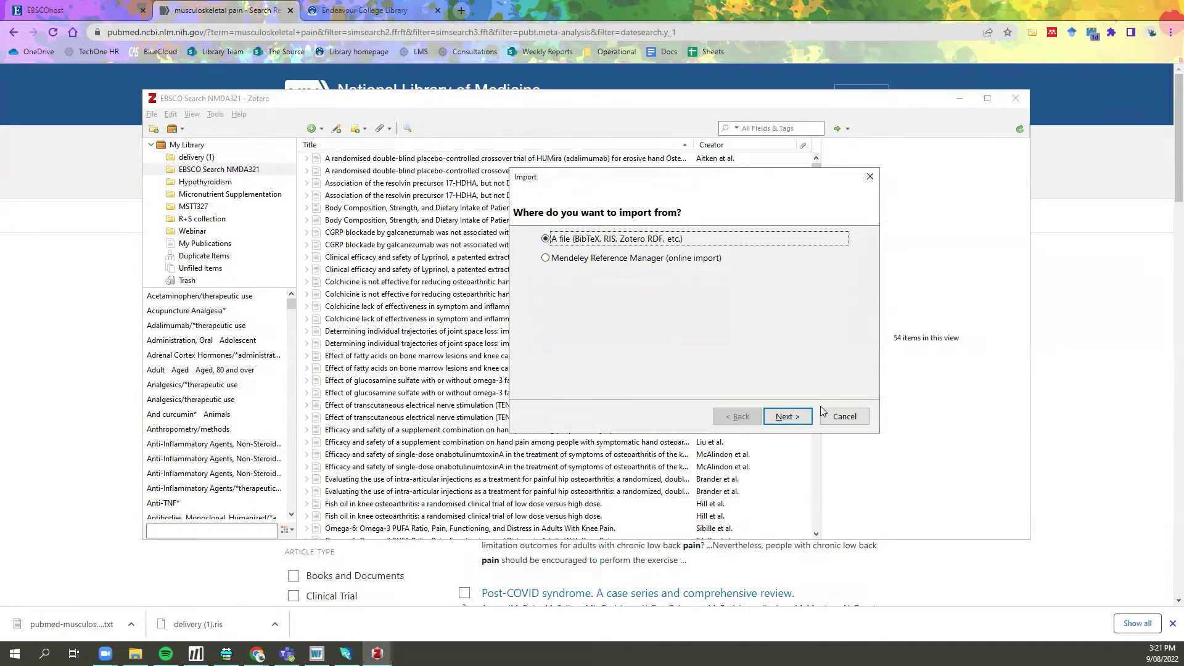
click(797, 418)
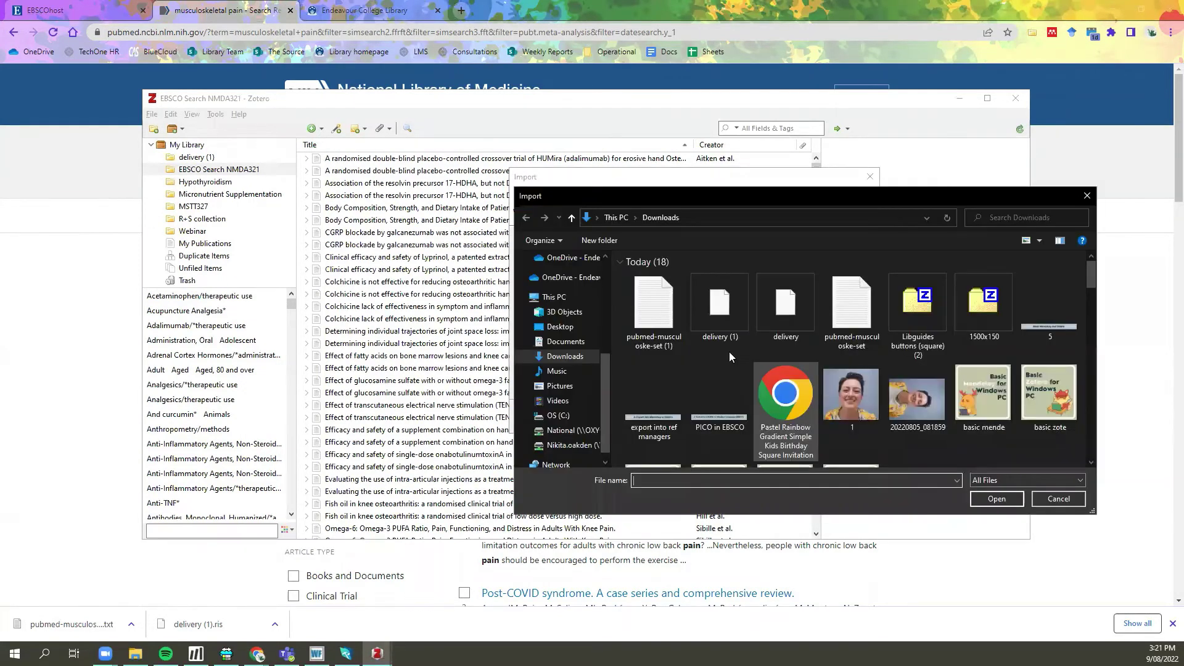
click(675, 324)
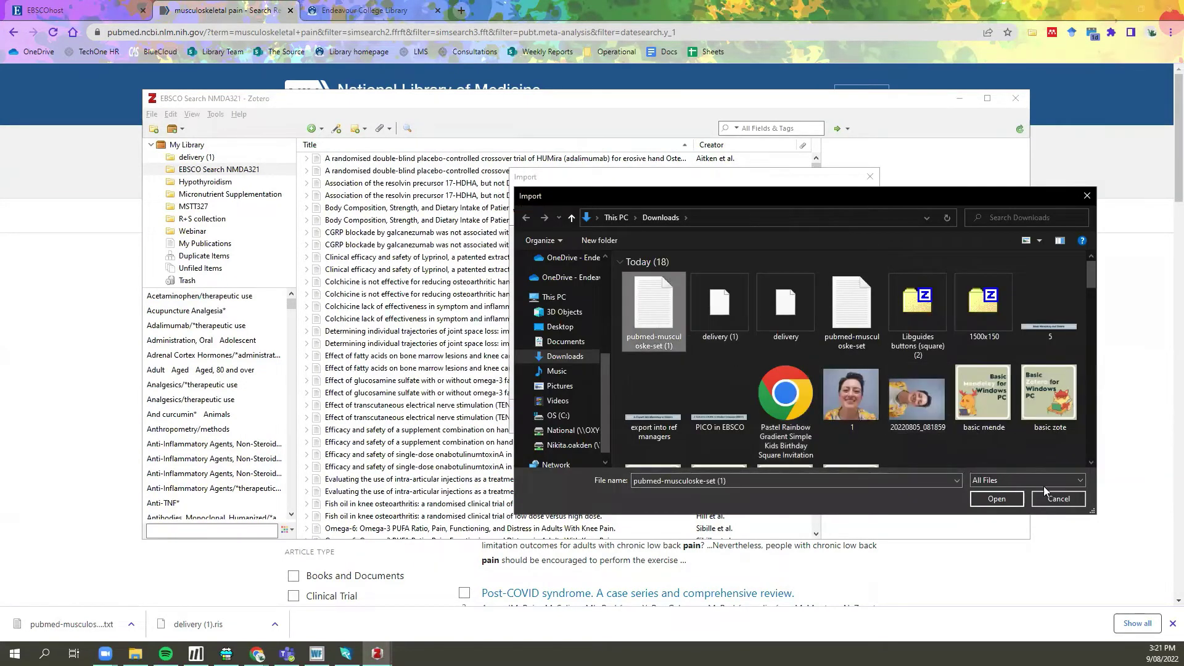
click(997, 499)
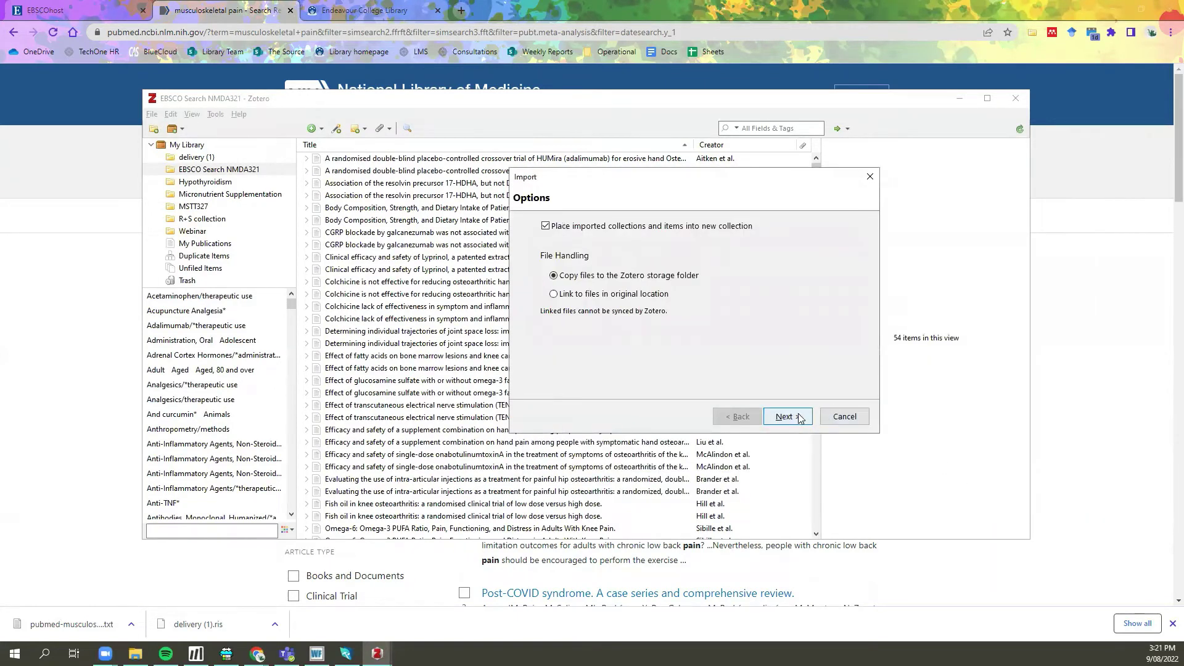
click(798, 417)
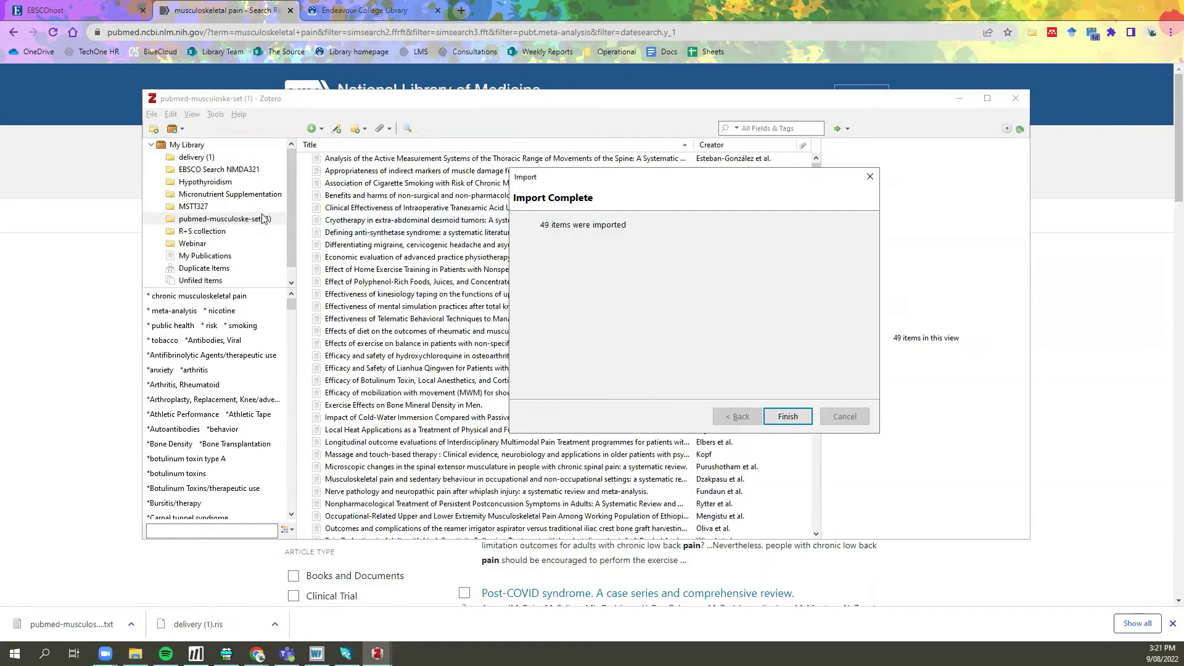
key(Return)
- Add the imported PubMed items to EBSCO Search NMDA321, then rename that collection to NMDA321
drag(335, 162, 336, 443)
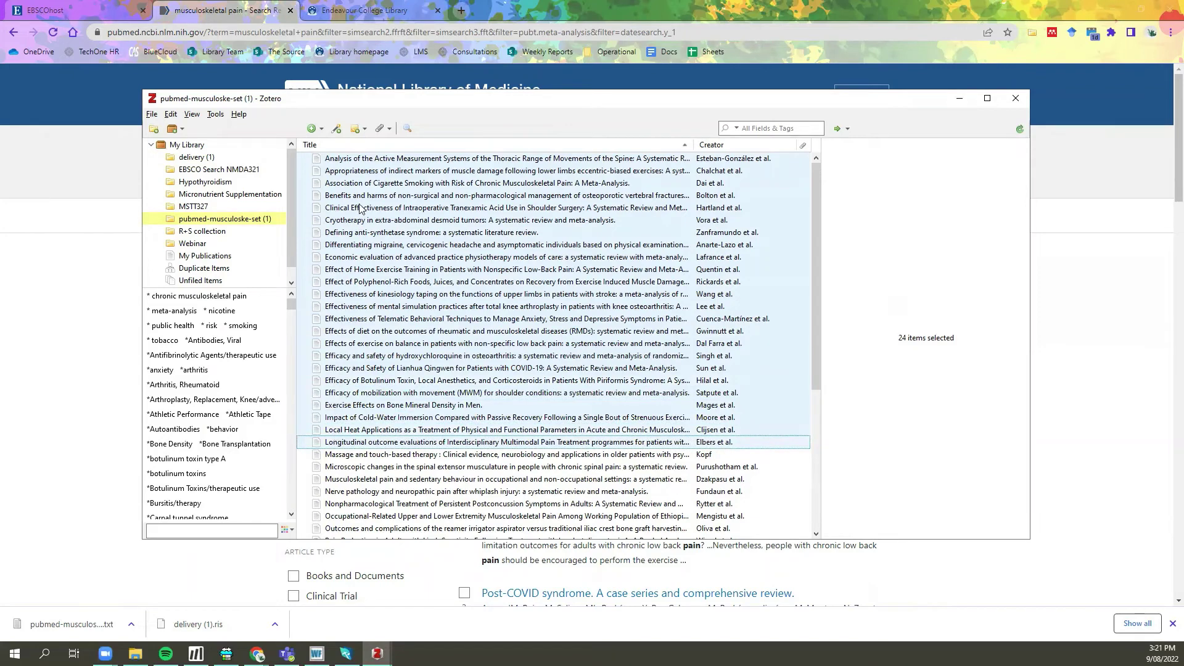
drag(320, 171, 242, 172)
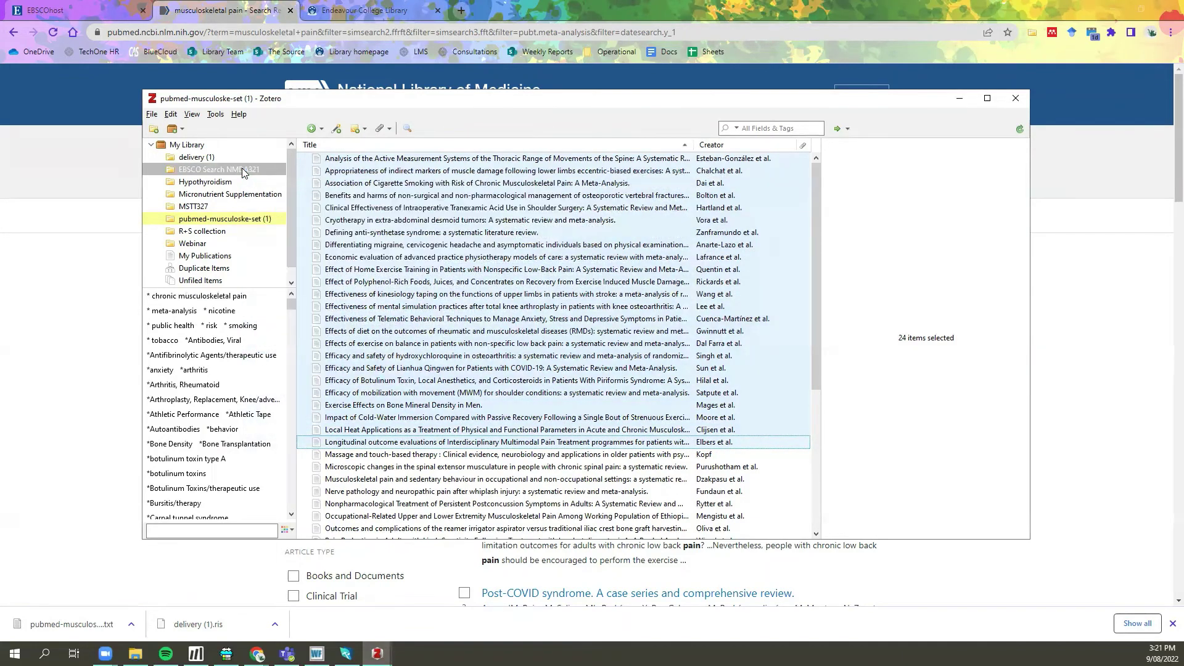
right_click(210, 171)
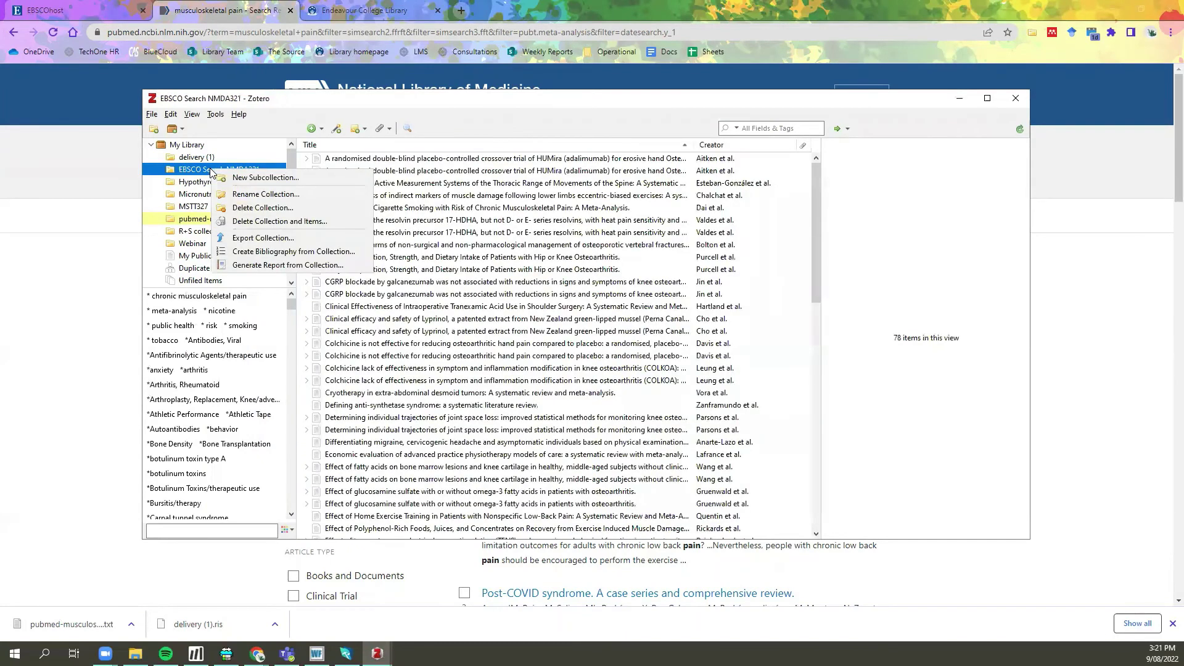
click(262, 193)
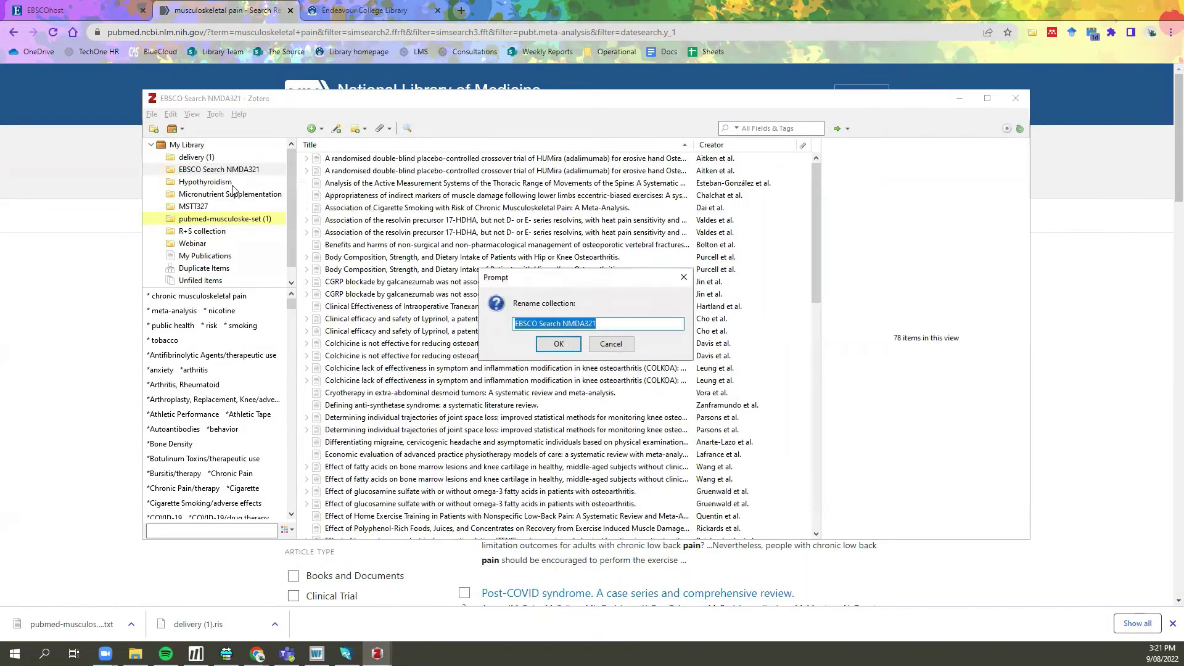
click(563, 325)
drag(559, 325, 511, 326)
key(BackSpace)
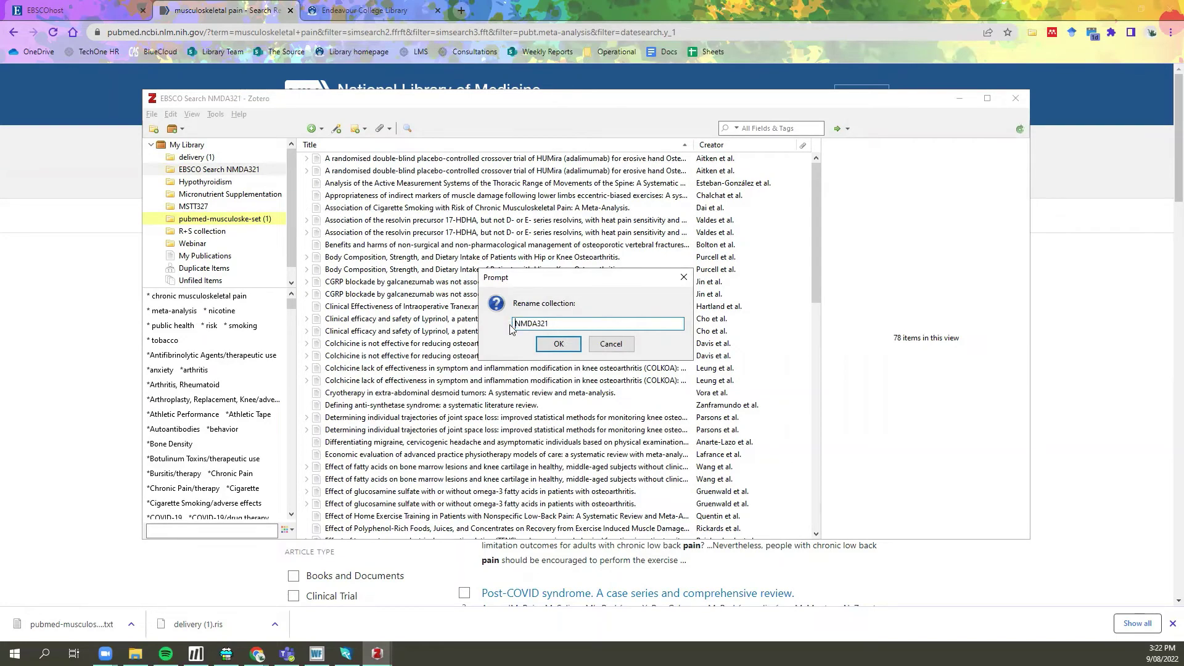
click(551, 344)
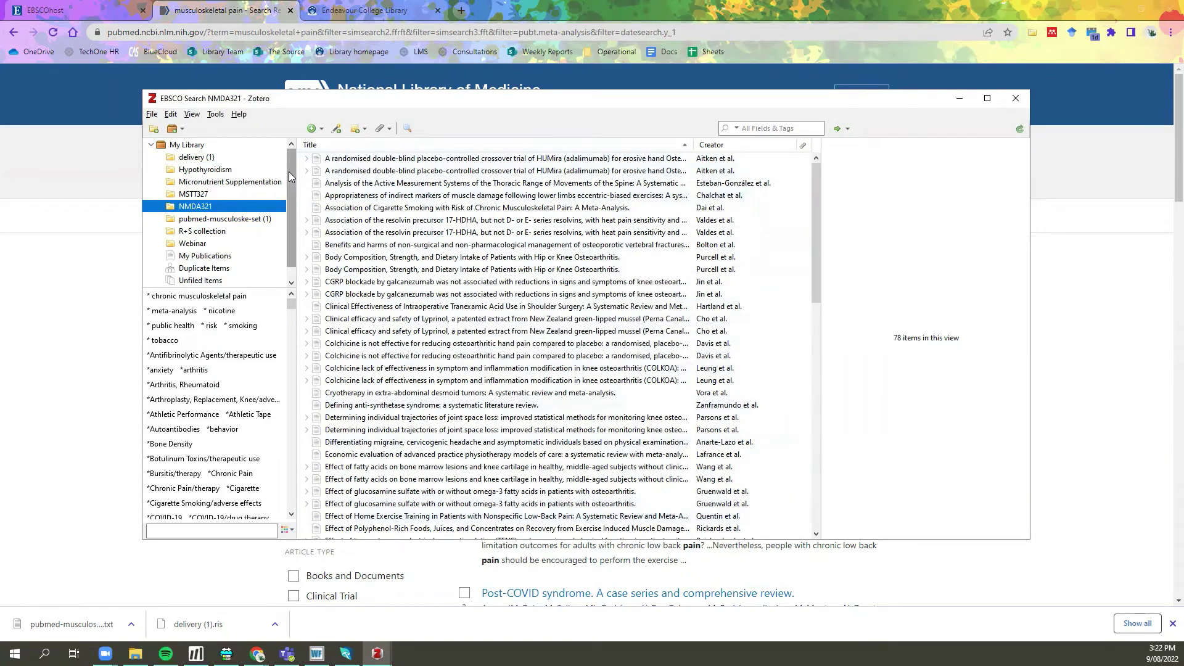
drag(289, 171, 290, 195)
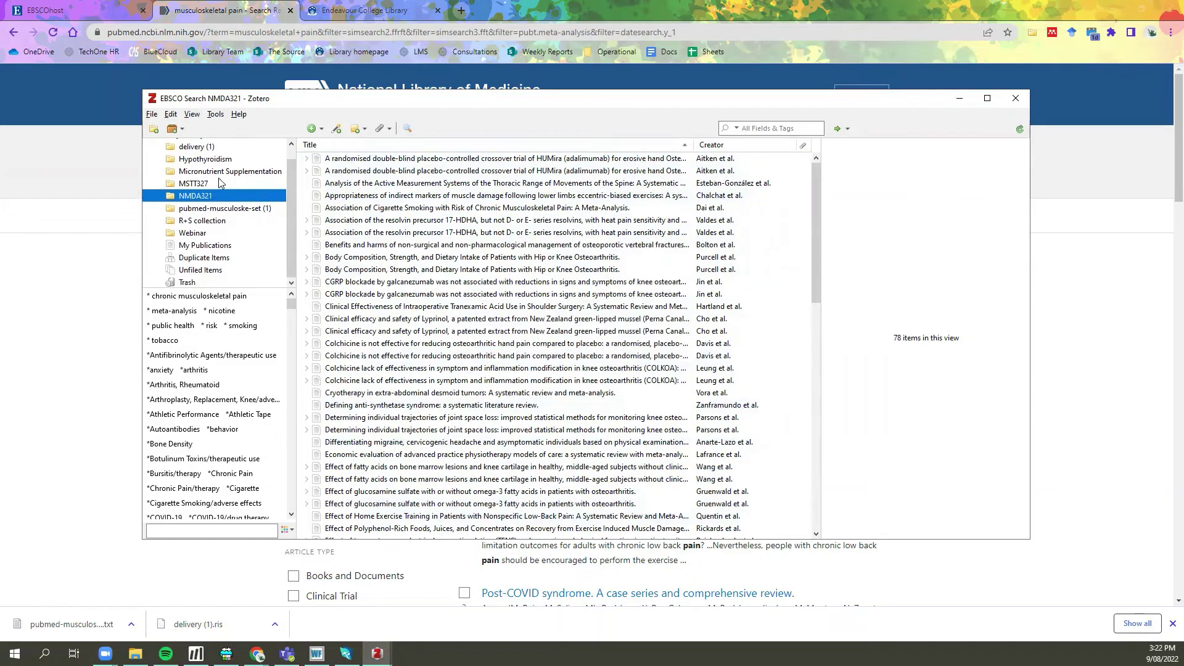
- Among the duplicate items, merge the HUMira trial records, keeping the 3:18:58 PM version as master
click(196, 259)
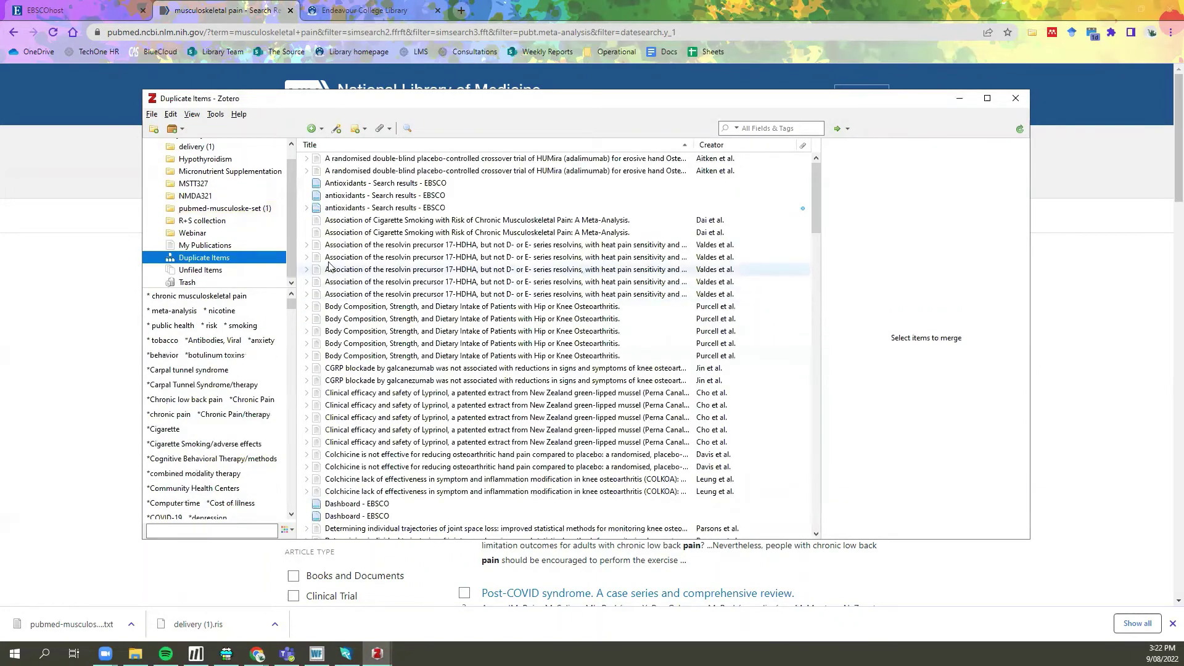
scroll(269, 260, up, 1)
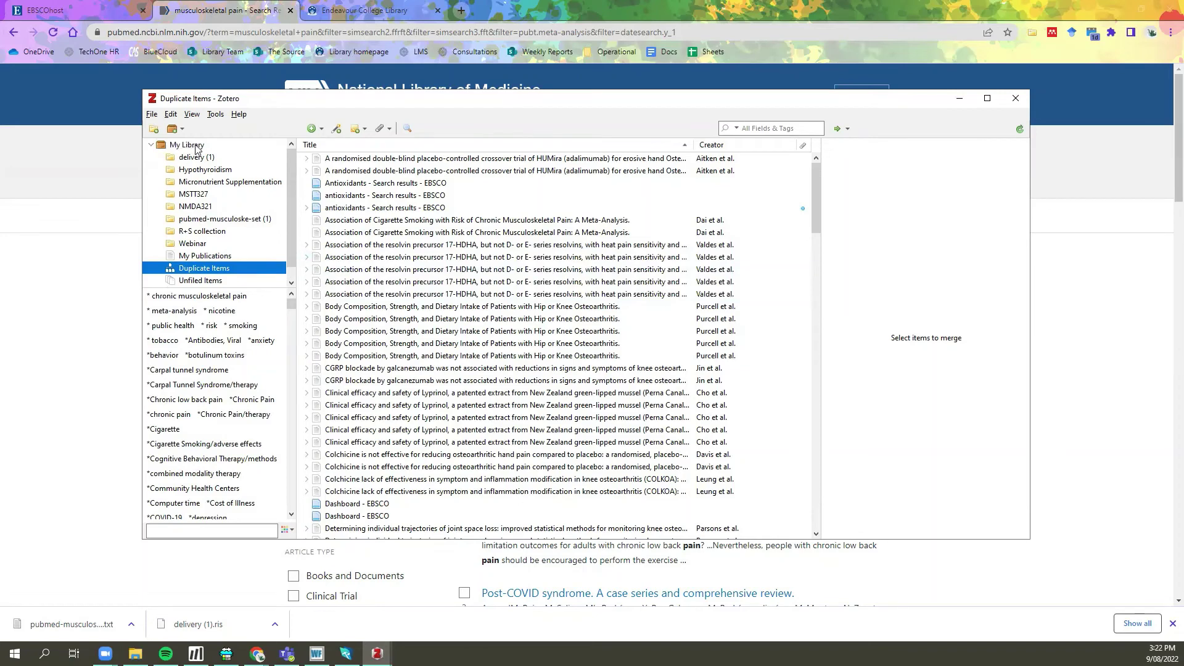
click(442, 159)
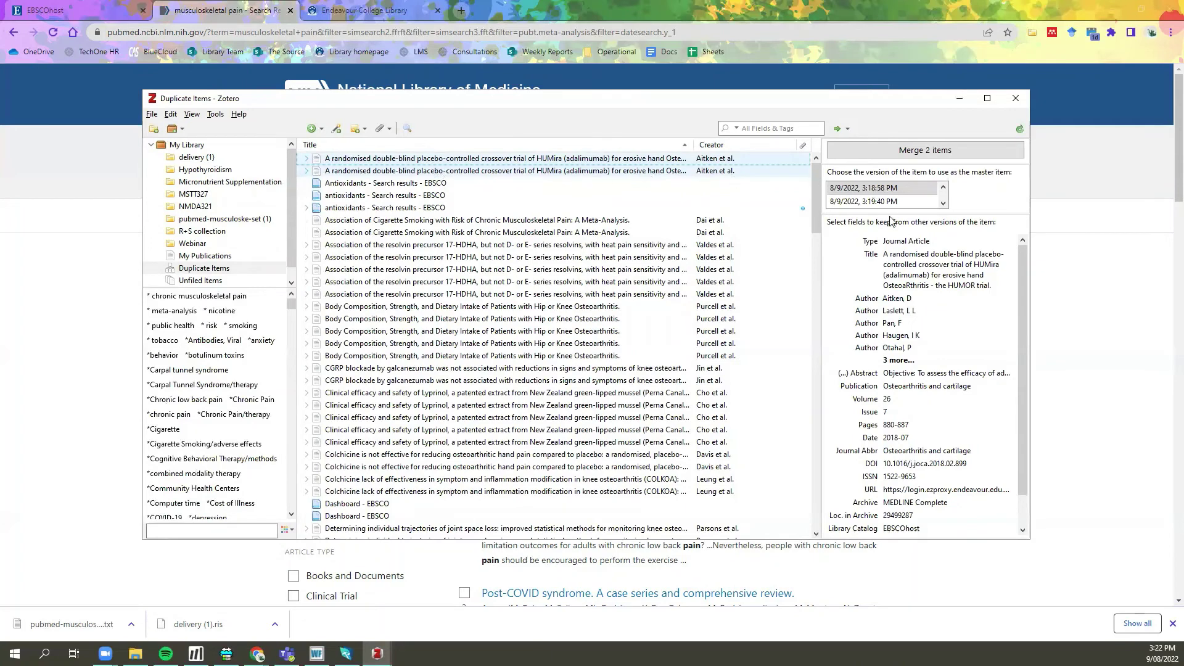
click(906, 201)
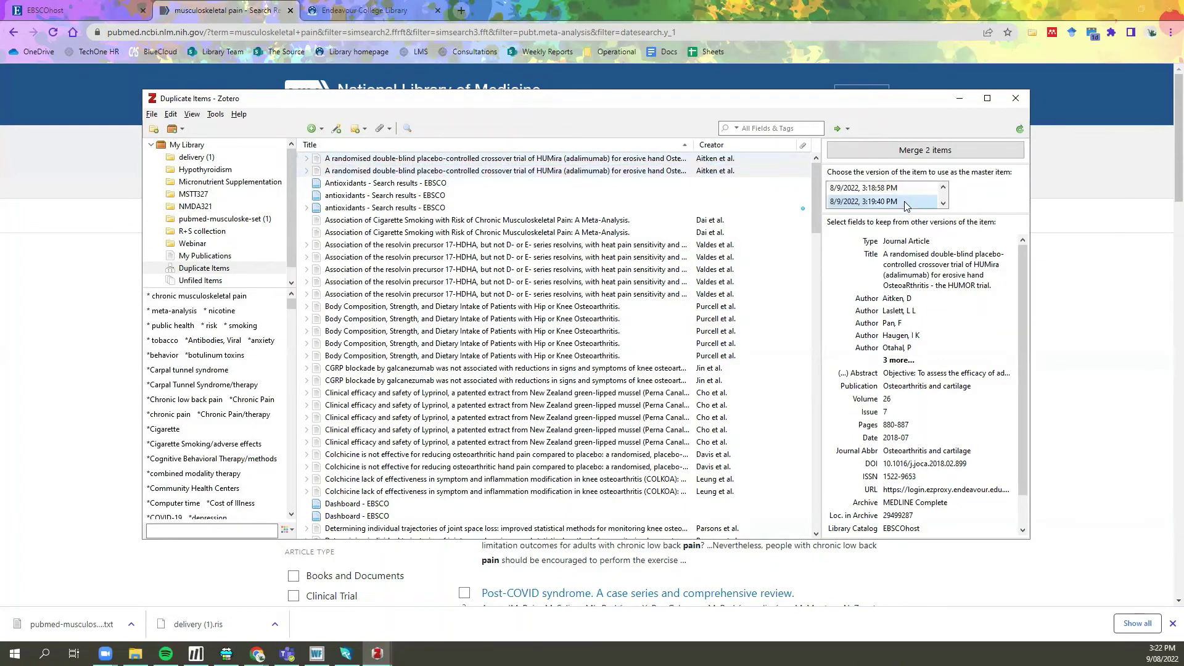
click(890, 188)
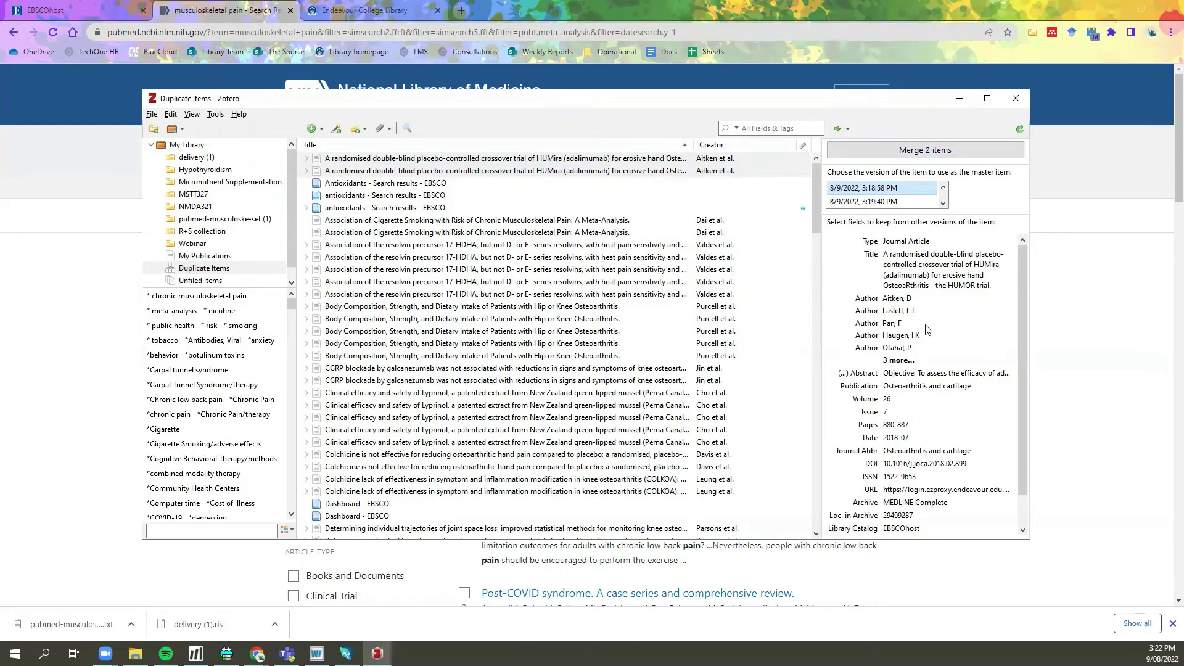
click(881, 202)
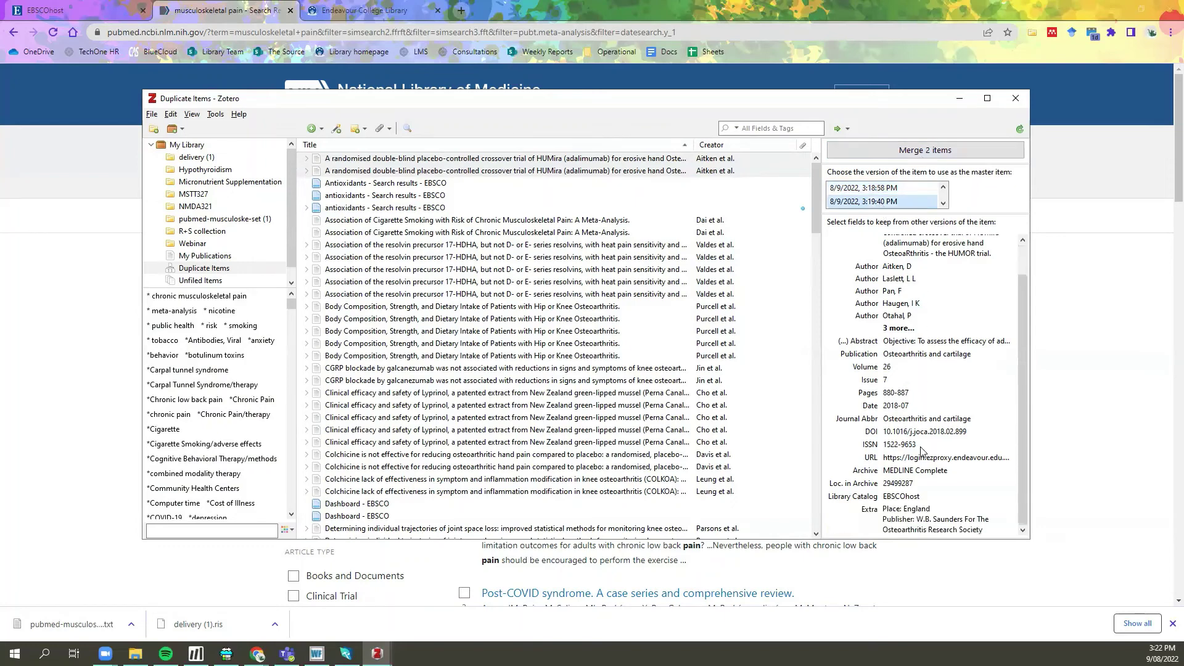
click(894, 193)
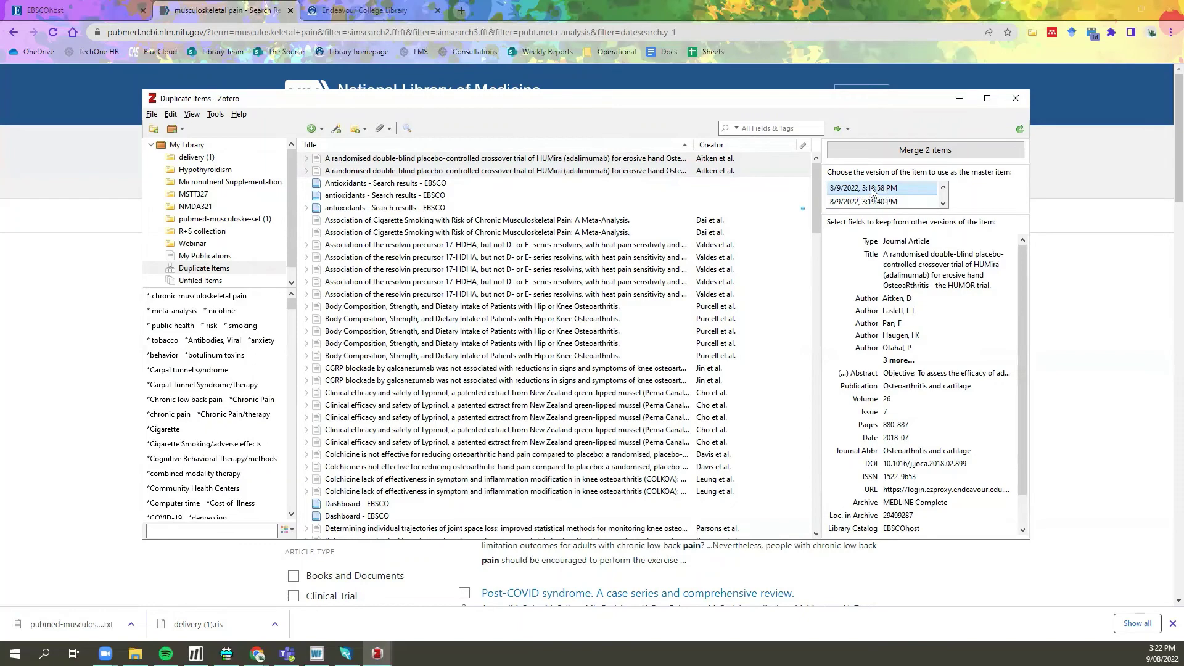
click(913, 151)
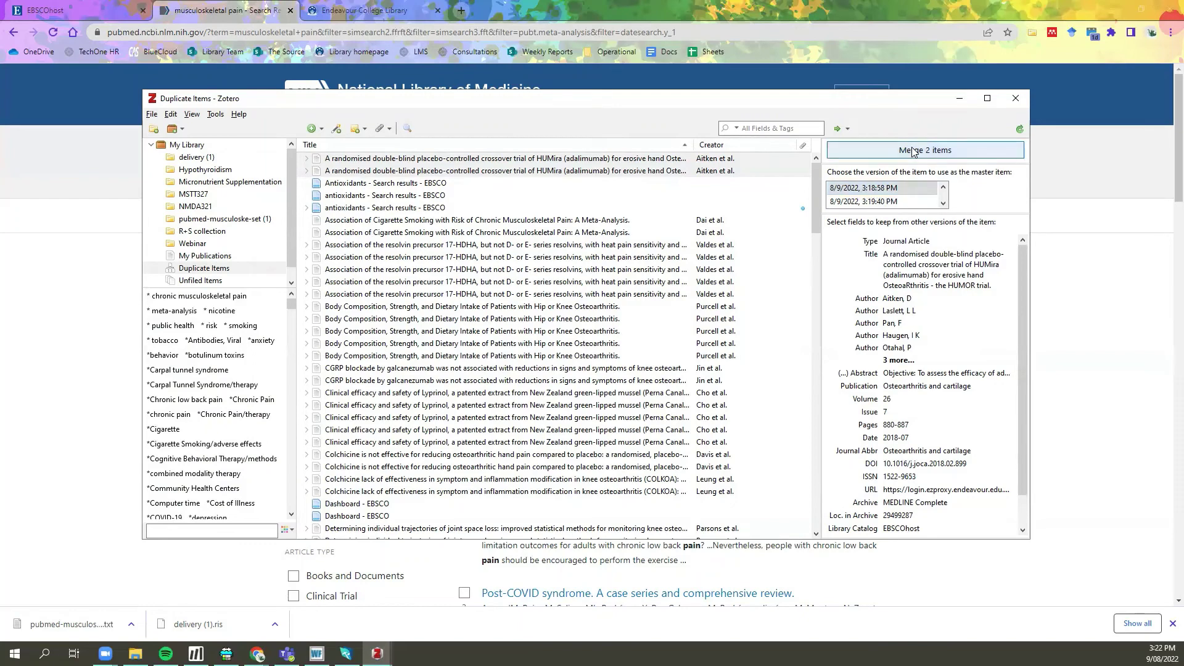
- Merge the Cigarette Smoking, resolvin, Body Composition and CGRP duplicates, then return to the Endeavour College Library page
click(781, 194)
click(913, 151)
click(561, 218)
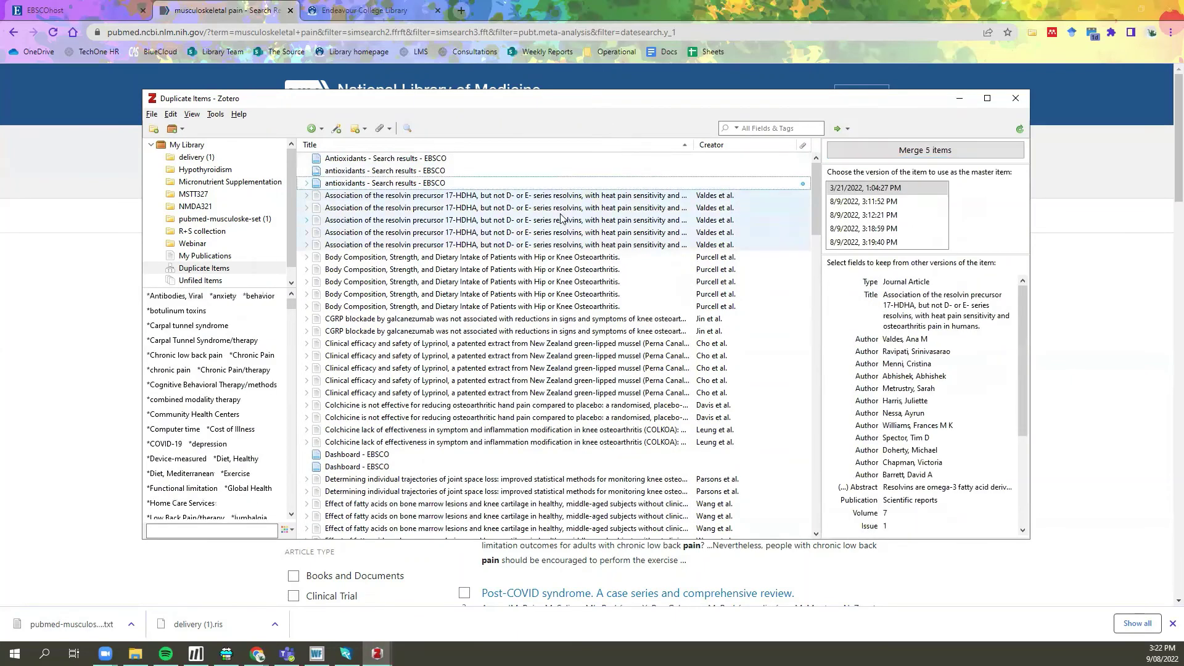
click(913, 150)
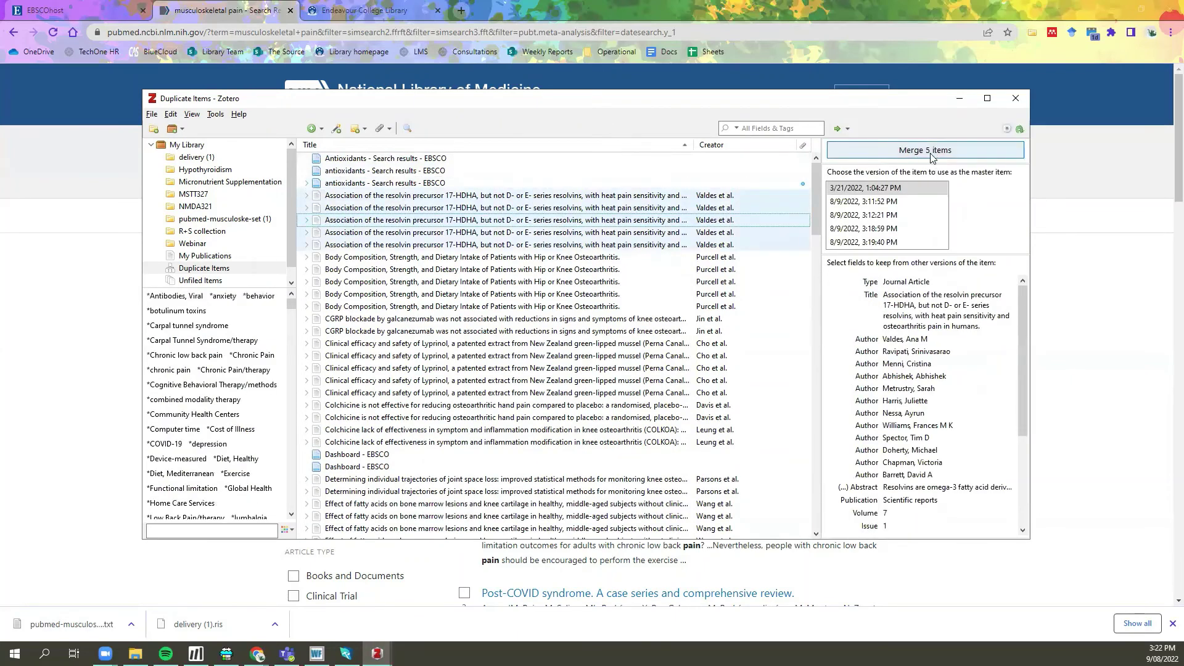
click(507, 231)
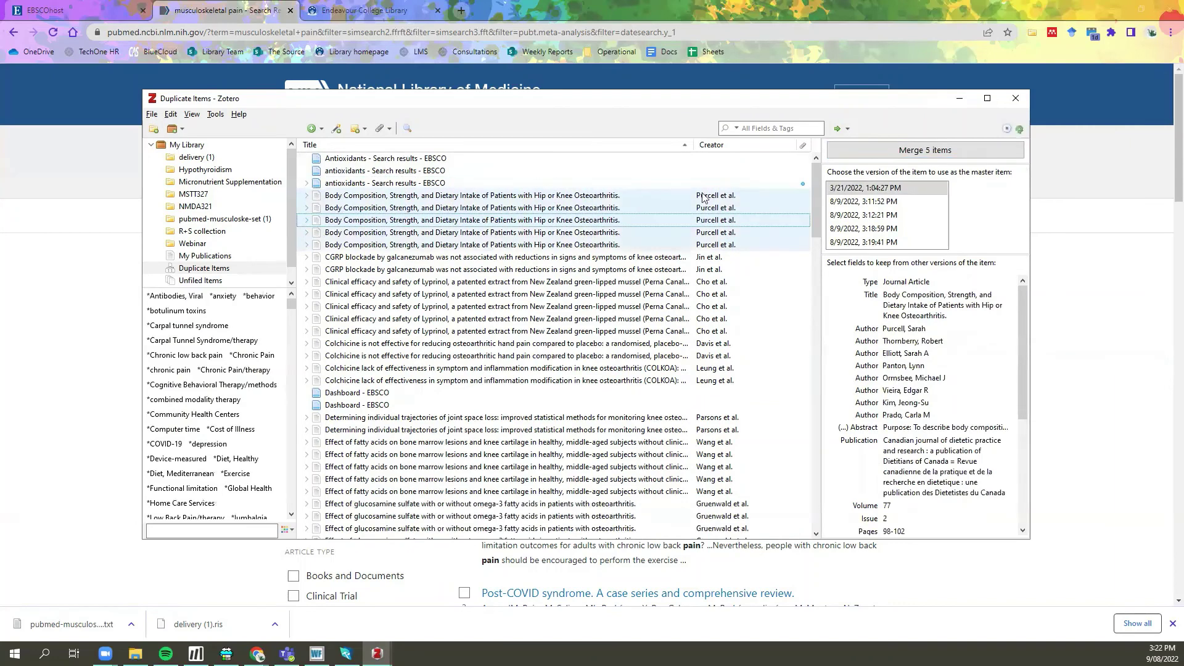
click(530, 245)
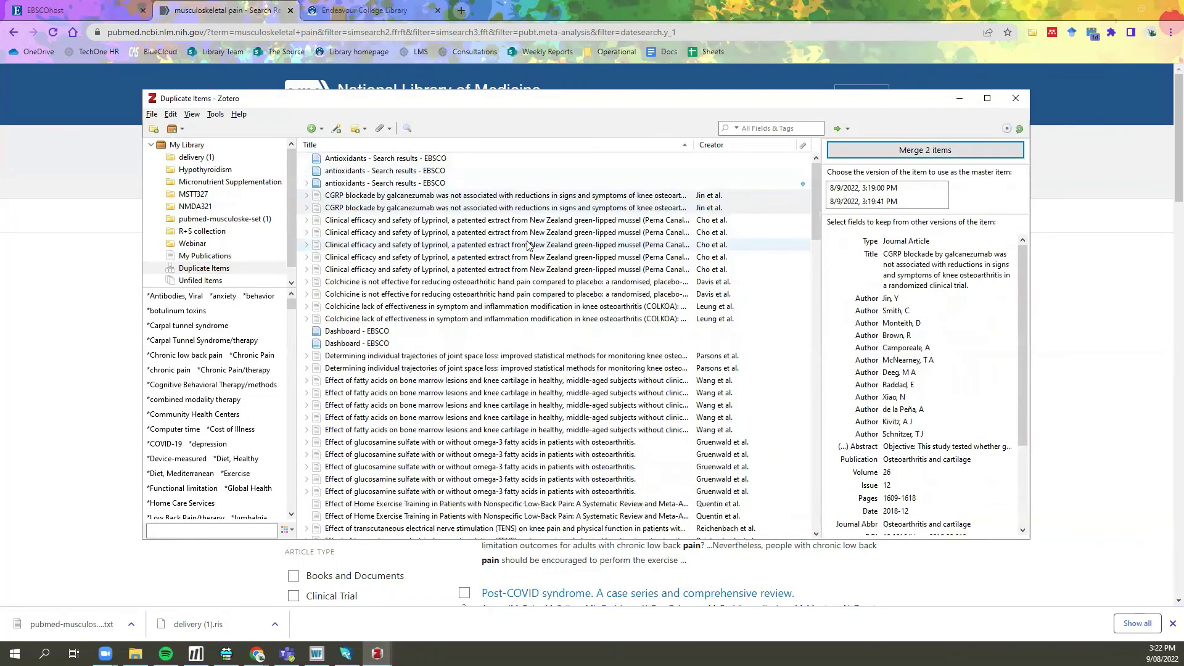
click(920, 152)
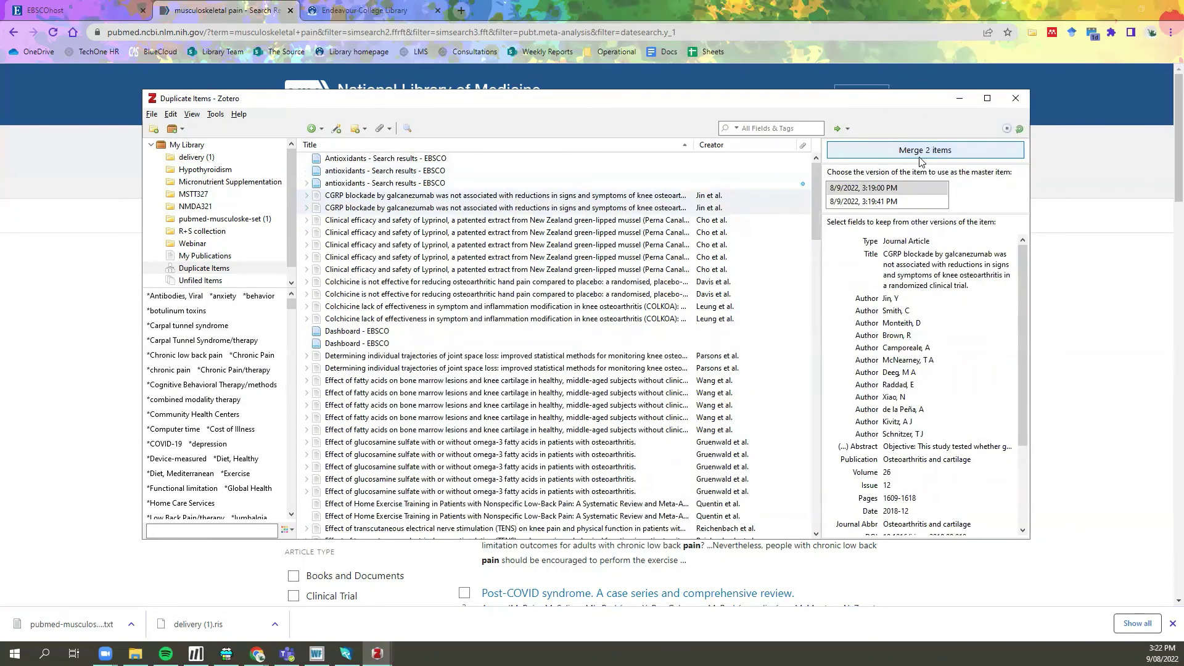
click(518, 209)
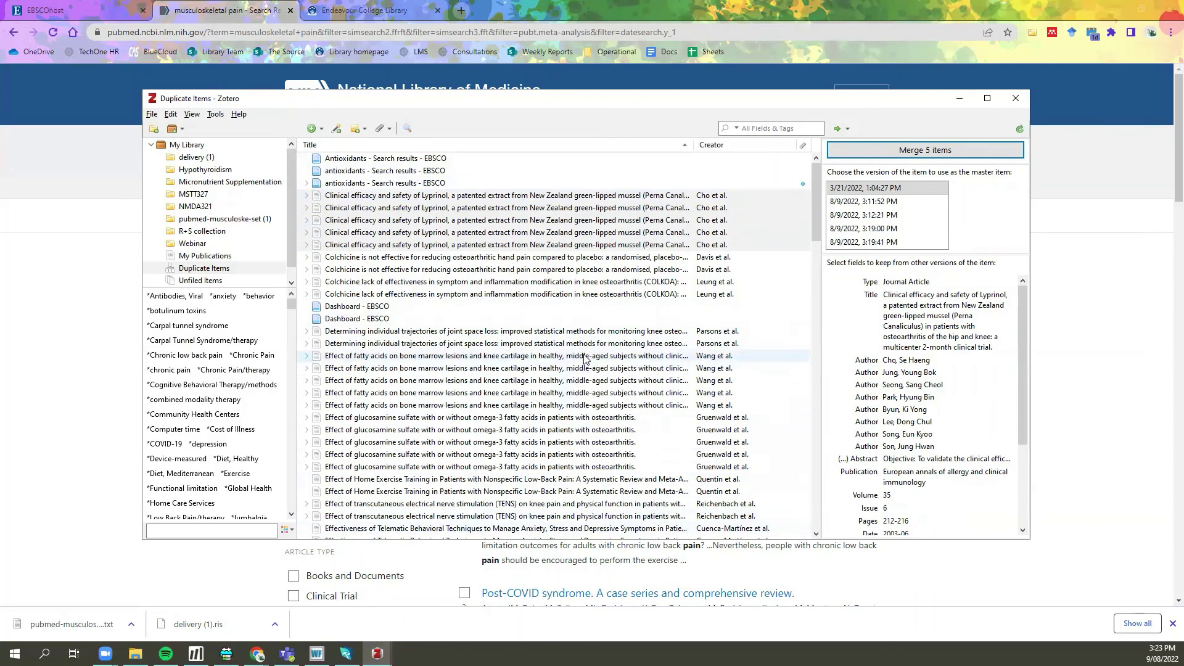
click(370, 13)
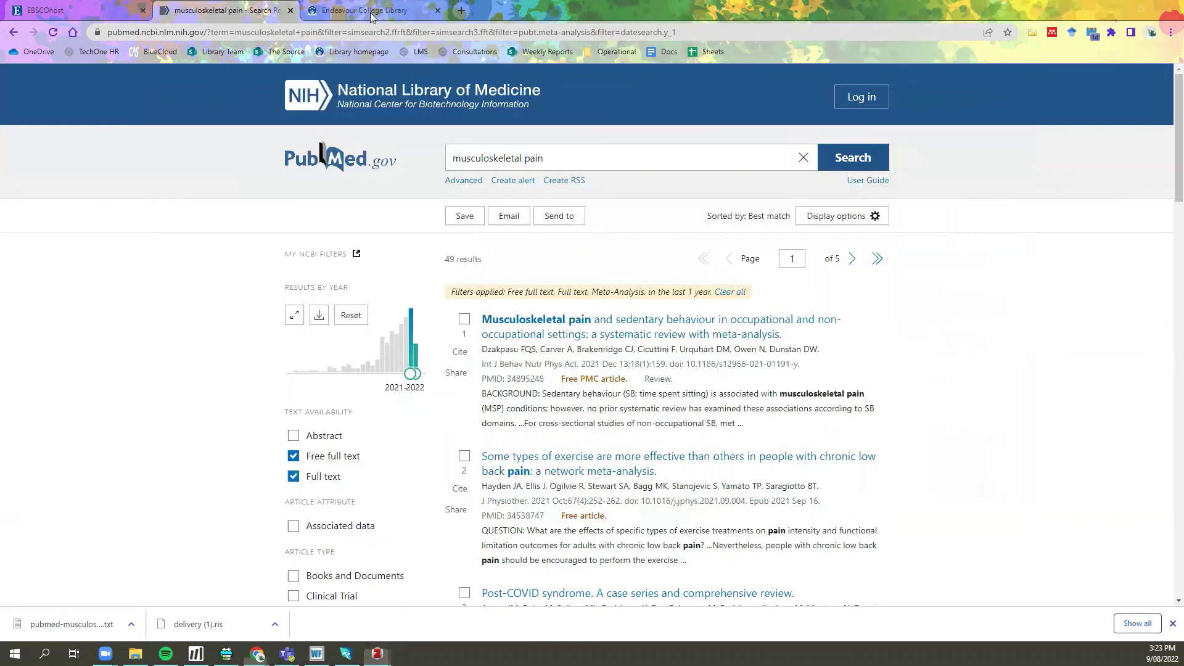